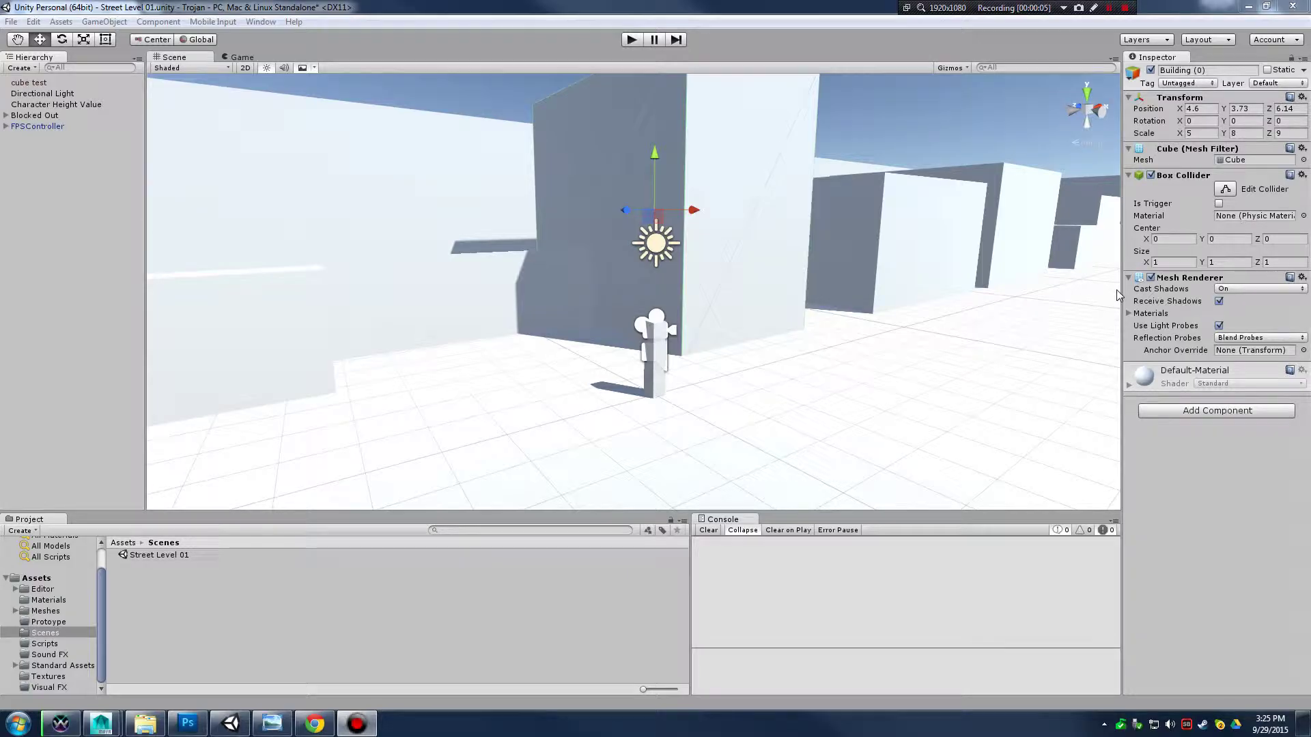
Examine the blocked-out buildings along the street in the scene, selecting several of them and viewing them from different distances.
middle_click_drag(887, 217, 808, 237)
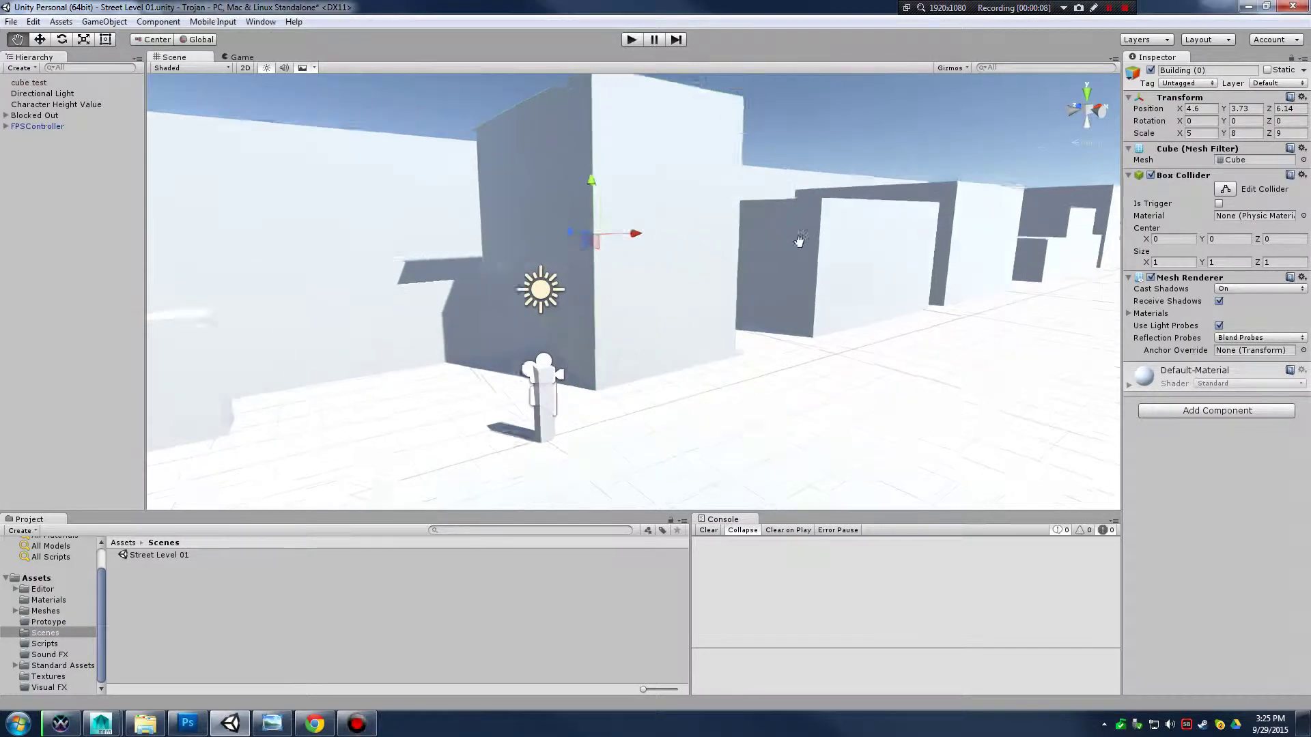
scroll(908, 253, "up", 8, "alt")
scroll(840, 269, "down", 8, "alt")
left_click_drag(931, 273, 870, 254, "alt")
scroll(860, 256, "up", 3, "alt")
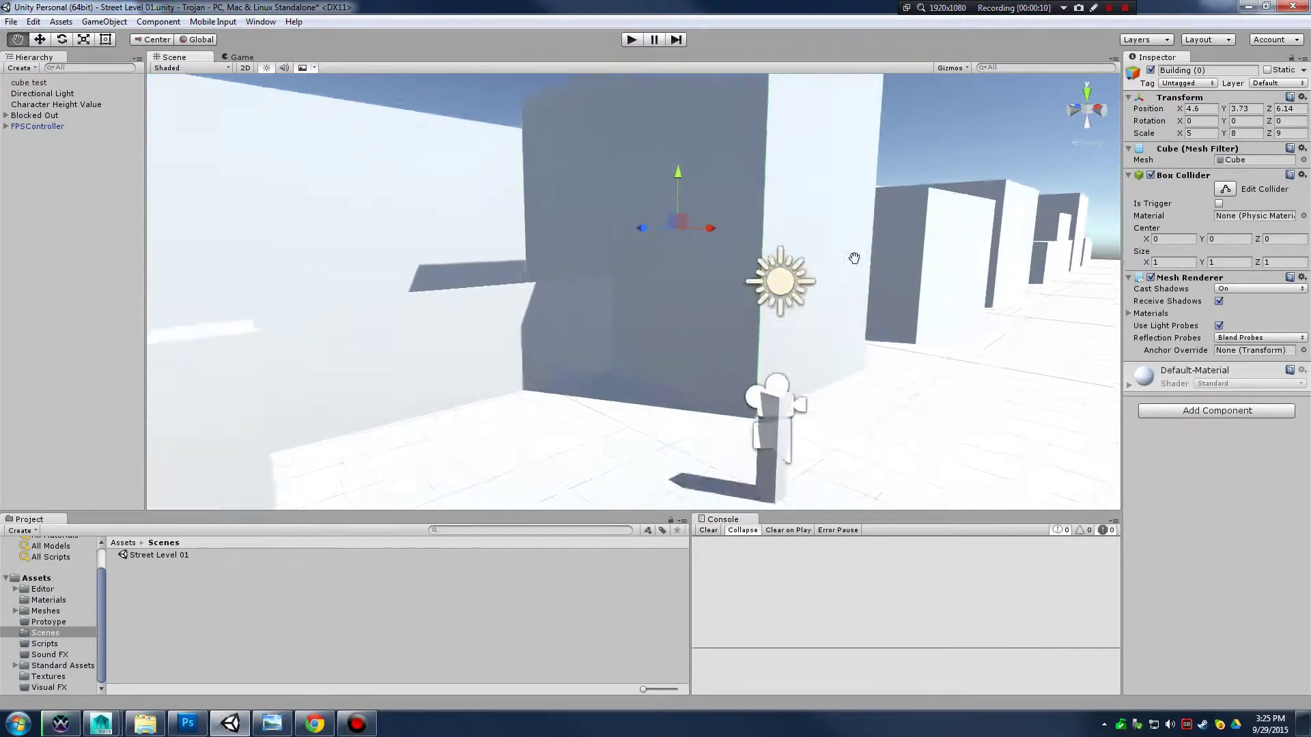
middle_click_drag(870, 254, 659, 238, "alt")
left_click(858, 246)
left_click(925, 234)
left_click(968, 234)
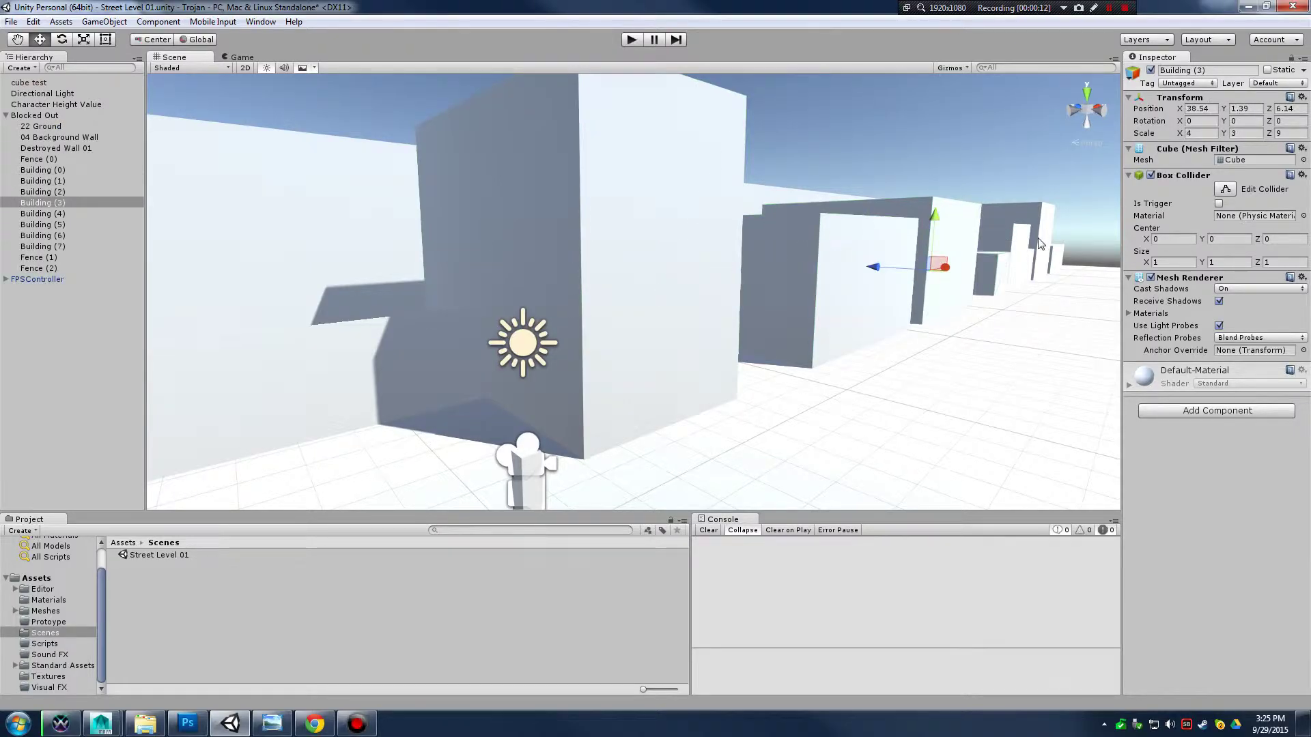
left_click(1036, 239)
left_click_drag(773, 252, 737, 252, "alt")
middle_click_drag(737, 252, 799, 257, "alt")
scroll(719, 261, "up", 4, "alt")
scroll(737, 260, "down", 4, "alt")
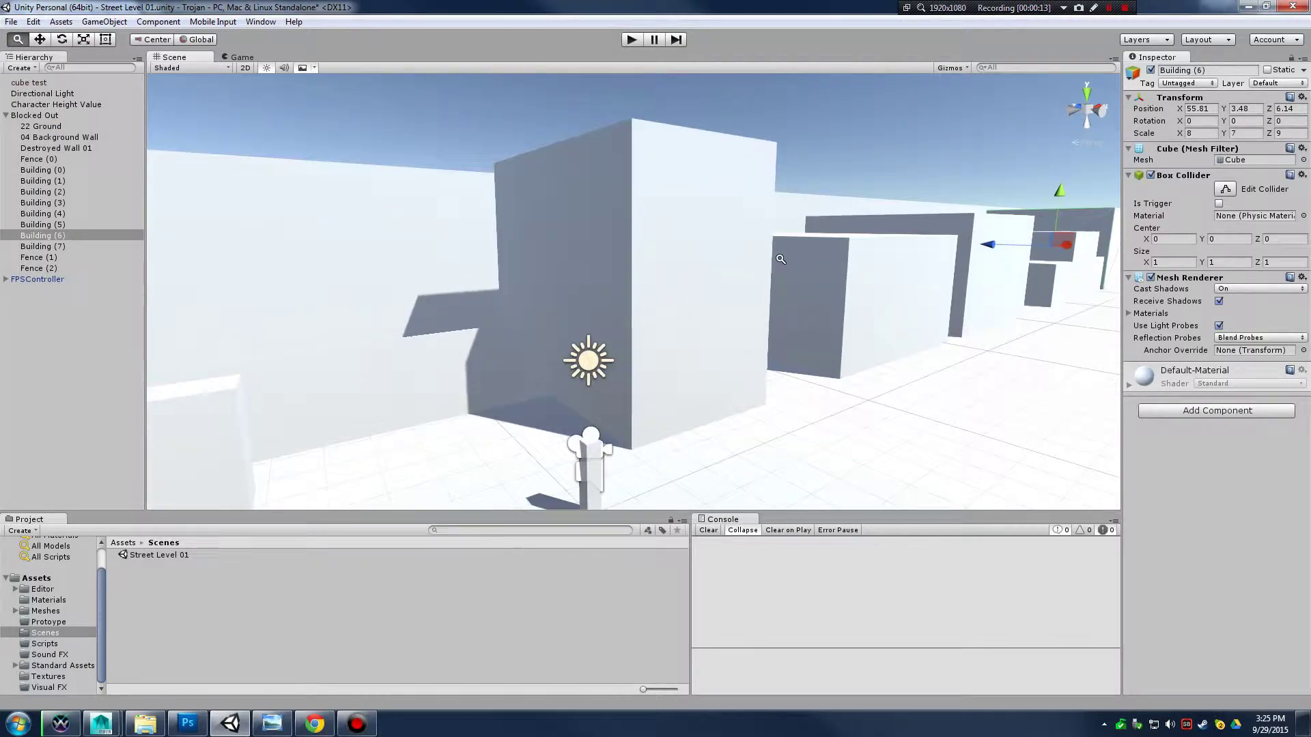
scroll(810, 258, "up", 5, "alt")
scroll(810, 259, "down", 8)
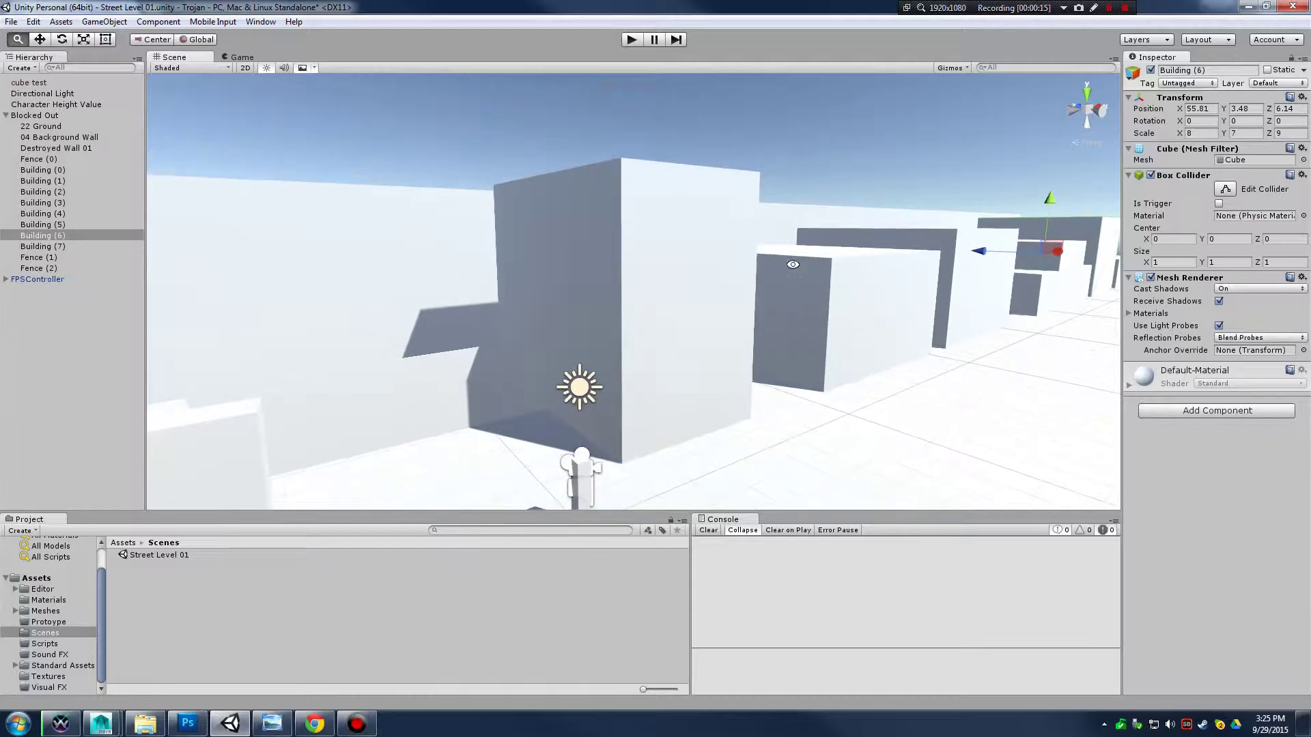
scroll(794, 252, "up", 2)
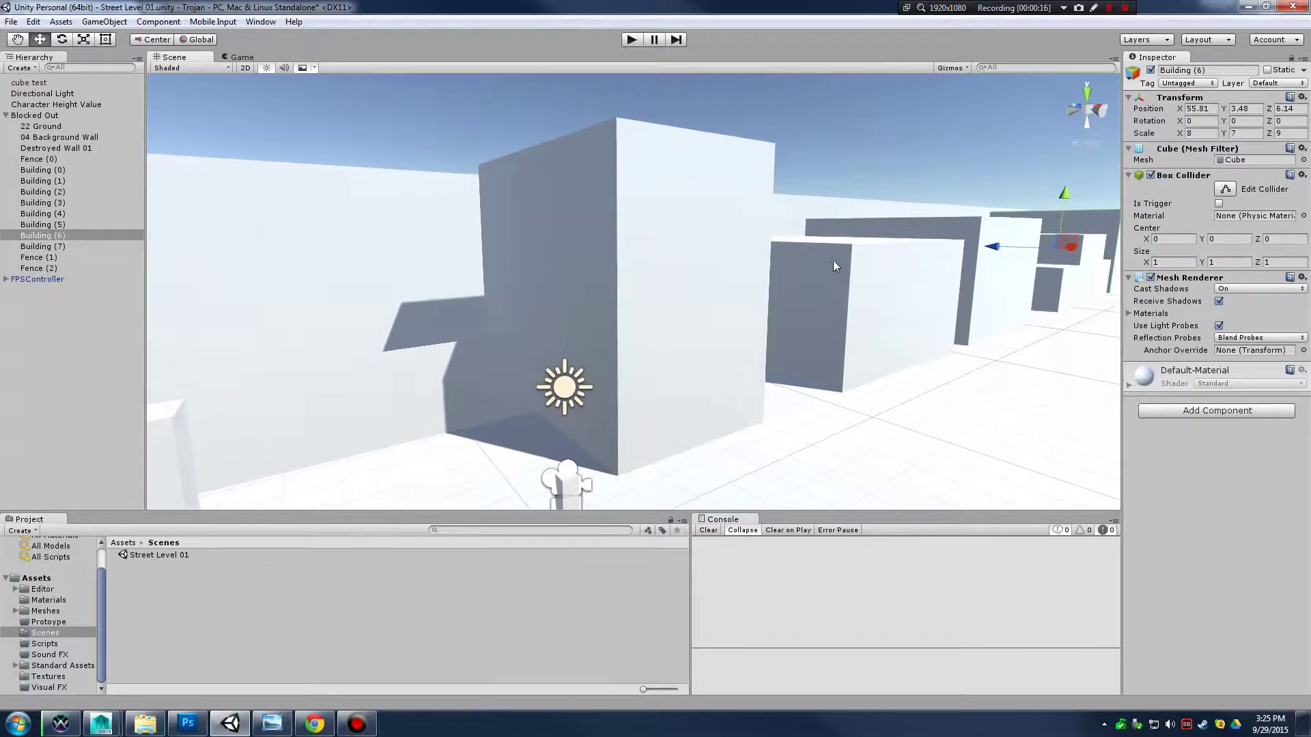
left_click(654, 225)
left_click(891, 304)
left_click(995, 255)
left_click(1099, 237)
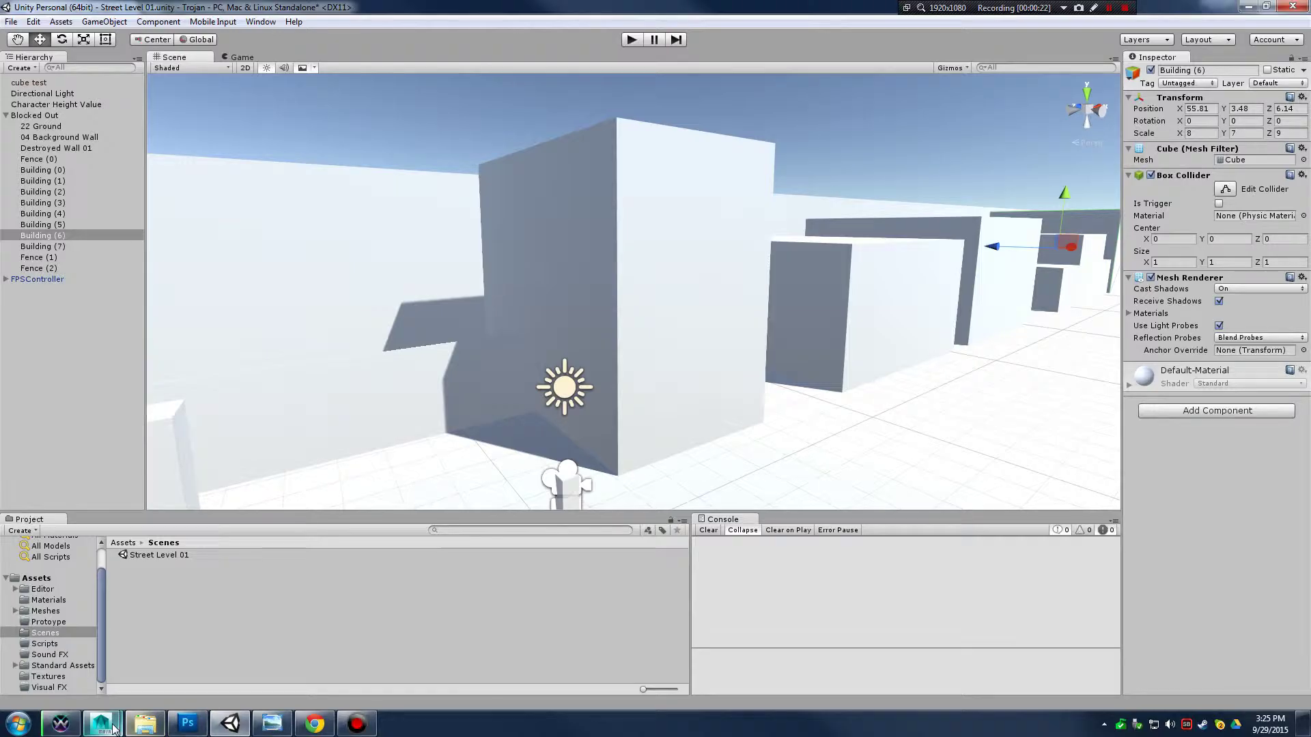
Switch to Maya, open Hypershade, and move its window higher so the material browser can be seen.
left_click(205, 636)
scroll(550, 339, "down", 6)
left_click_drag(552, 340, 535, 322, "alt")
right_click_drag(536, 323, 714, 390, "alt")
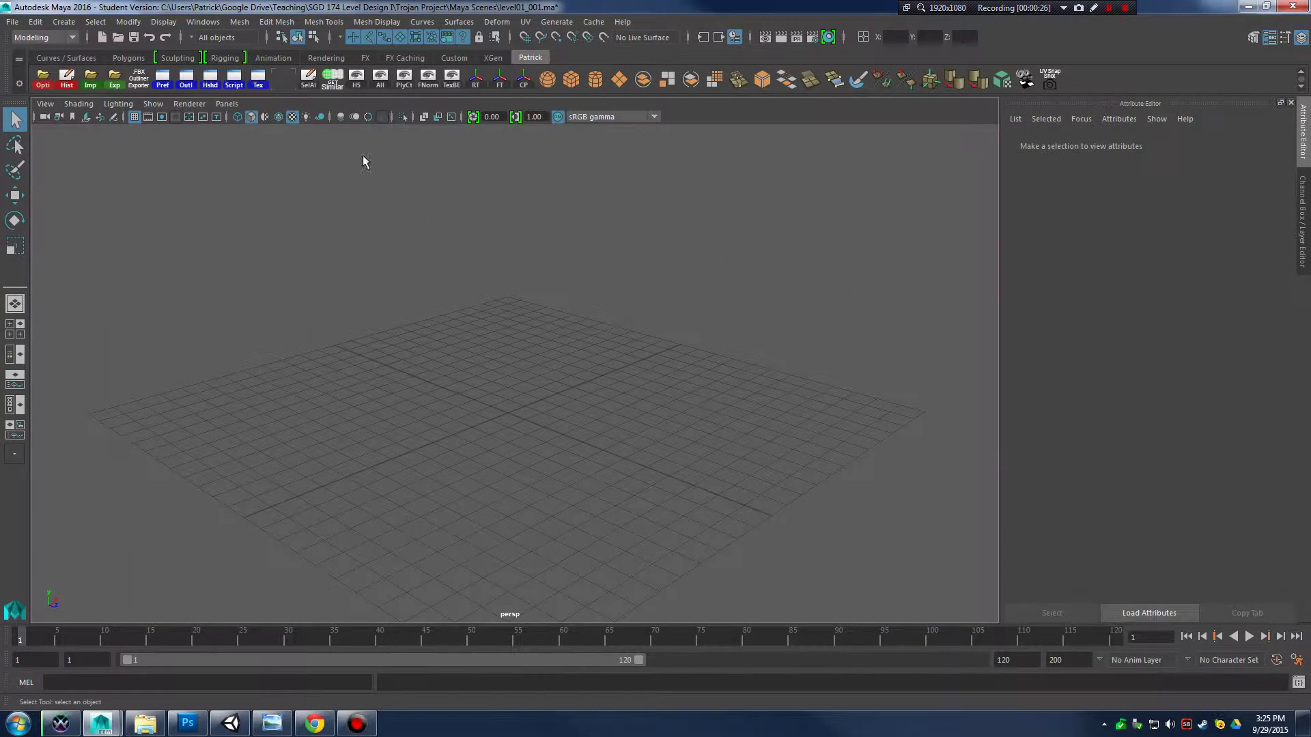
left_click(202, 22)
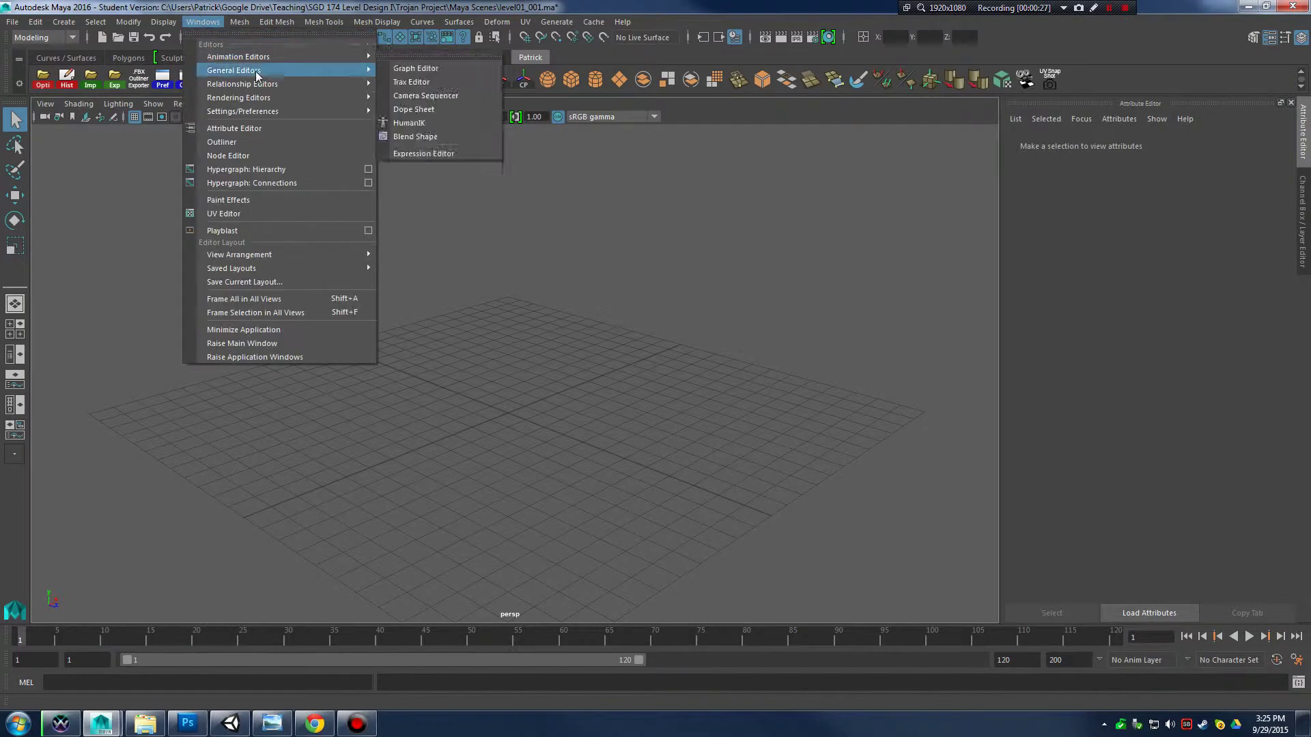
mouse_move(260, 98)
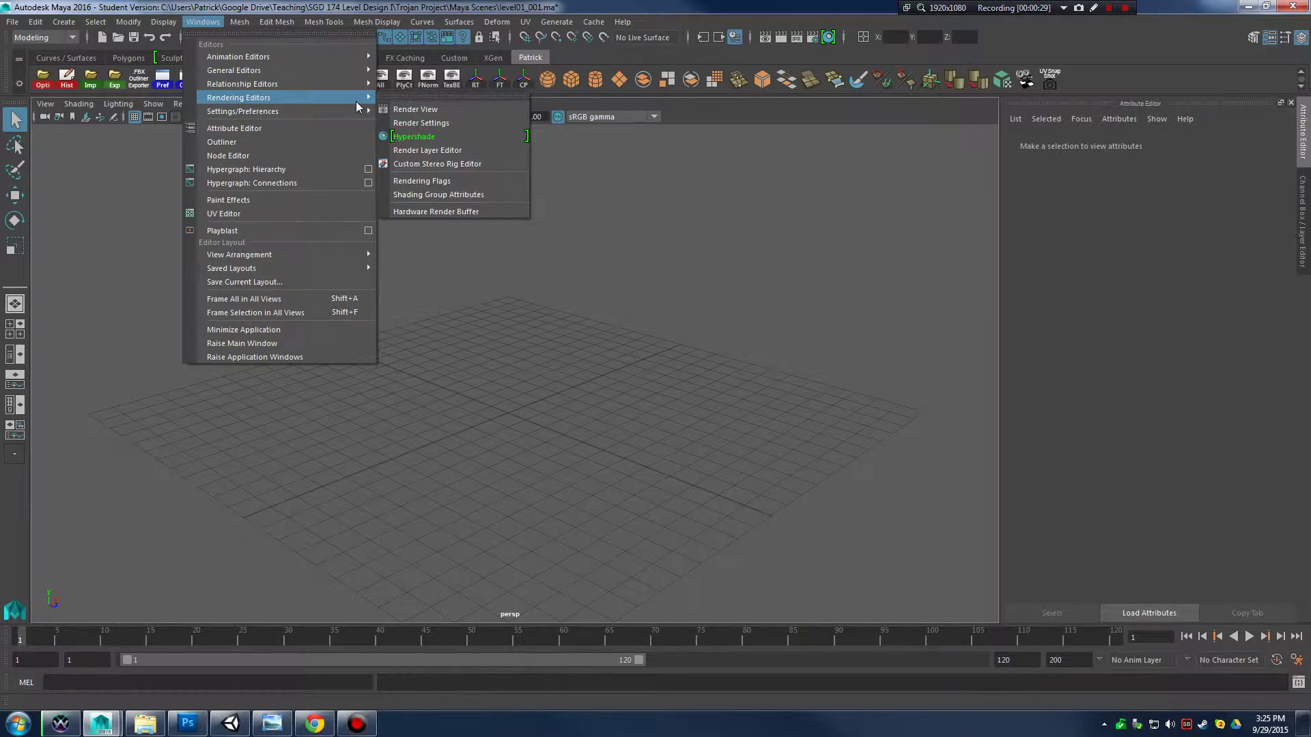
left_click(441, 137)
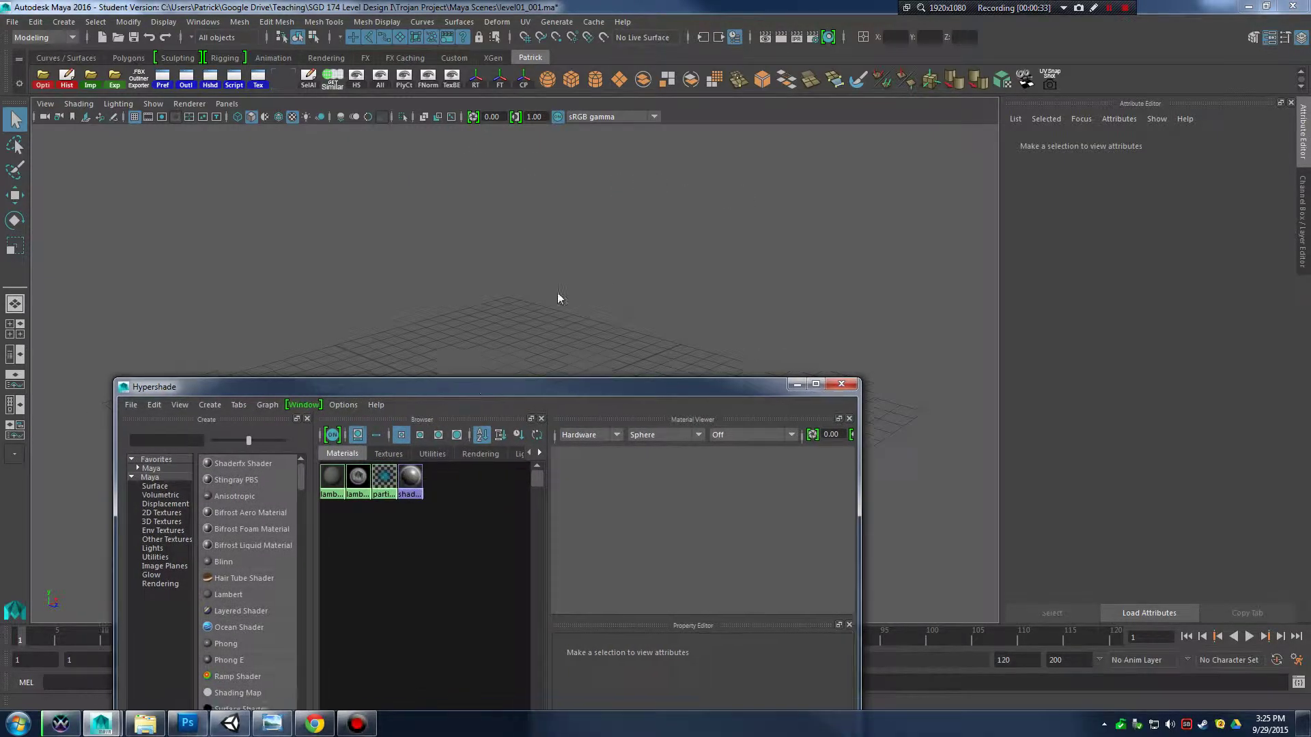
left_click_drag(465, 395, 619, 223)
Rename the lambert2 material as Texture_mat.
left_click(499, 317)
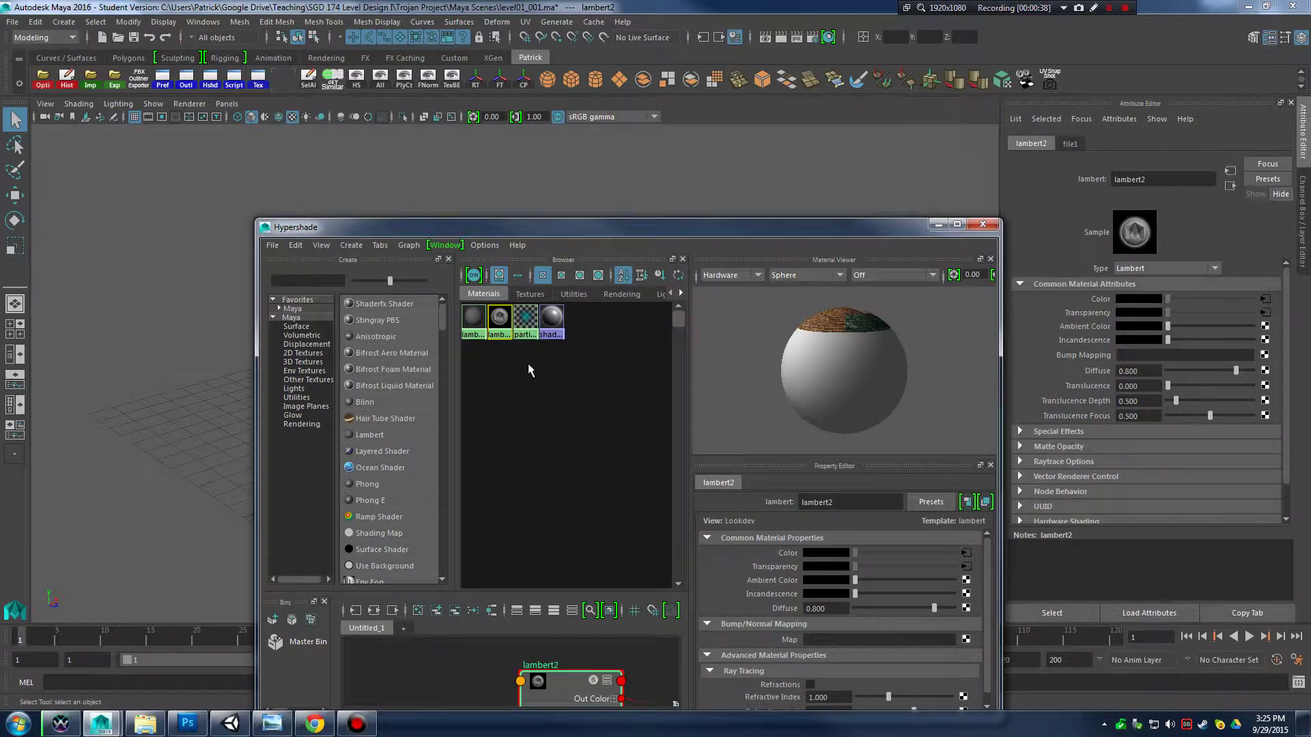
left_click_drag(1159, 179, 1105, 180)
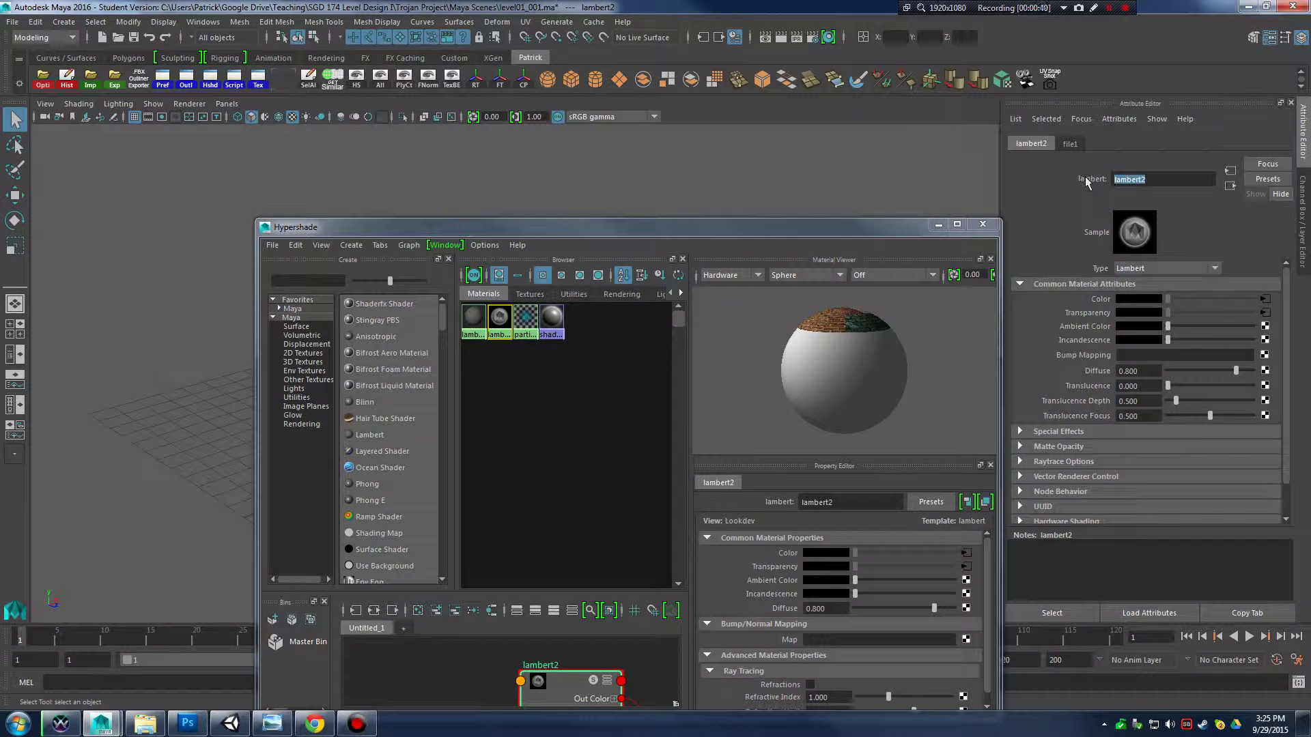
type("Texture_mat")
key("Return")
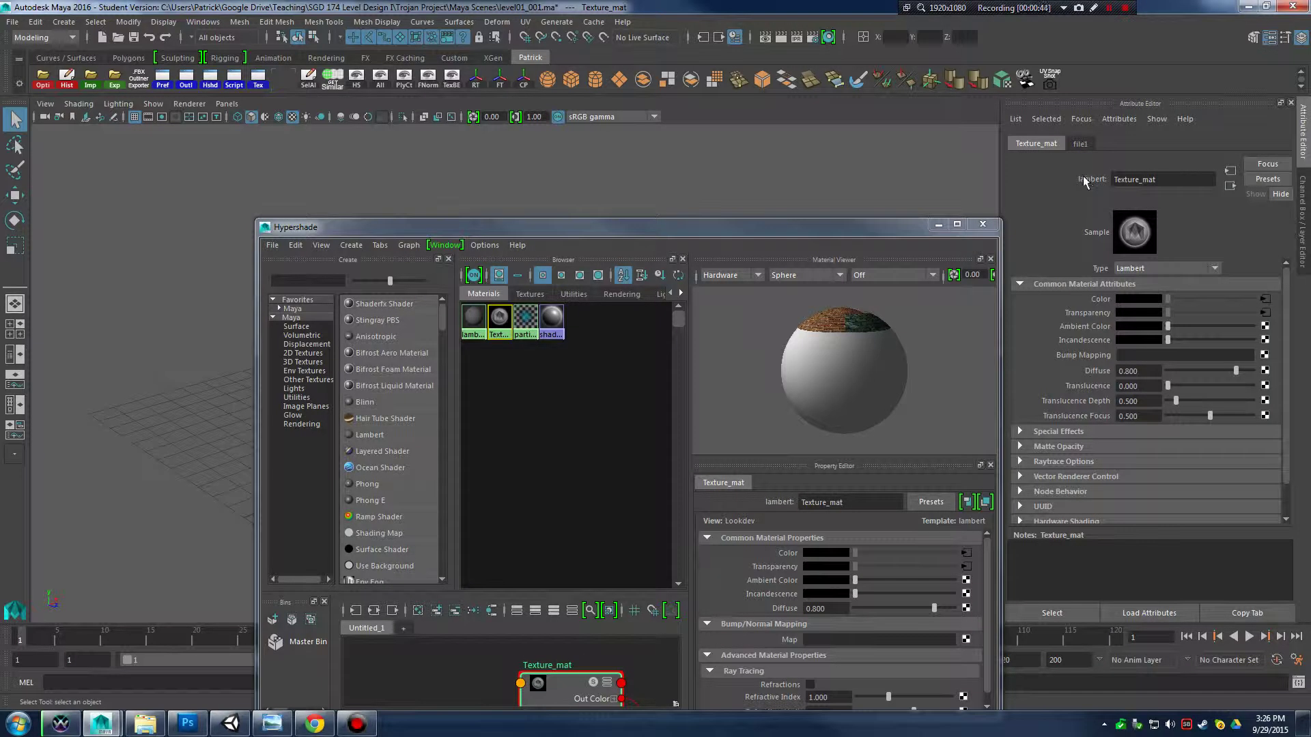
View the attributes of the material's file texture, minimize Hypershade, and examine the texture sheet in Photoshop before returning to Maya.
left_click(1081, 143)
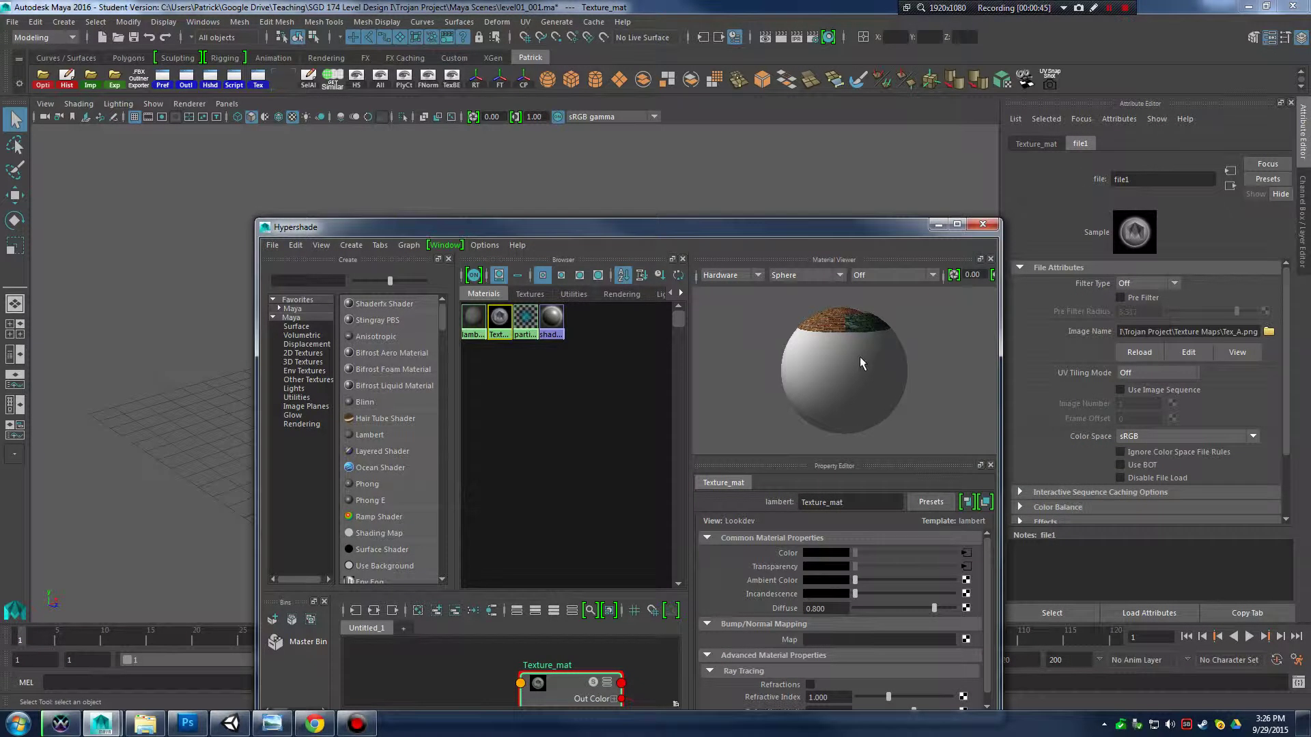
left_click(938, 224)
left_click(187, 724)
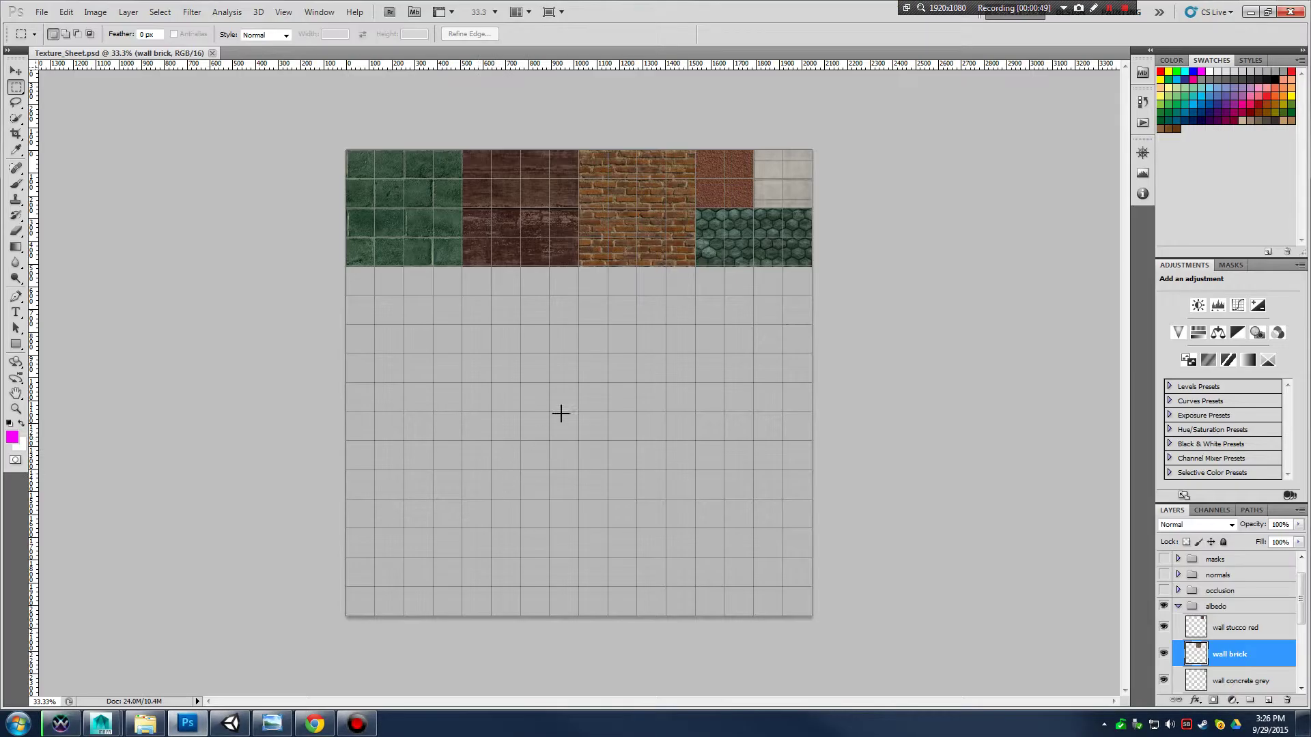
mouse_move(101, 724)
left_click(235, 621)
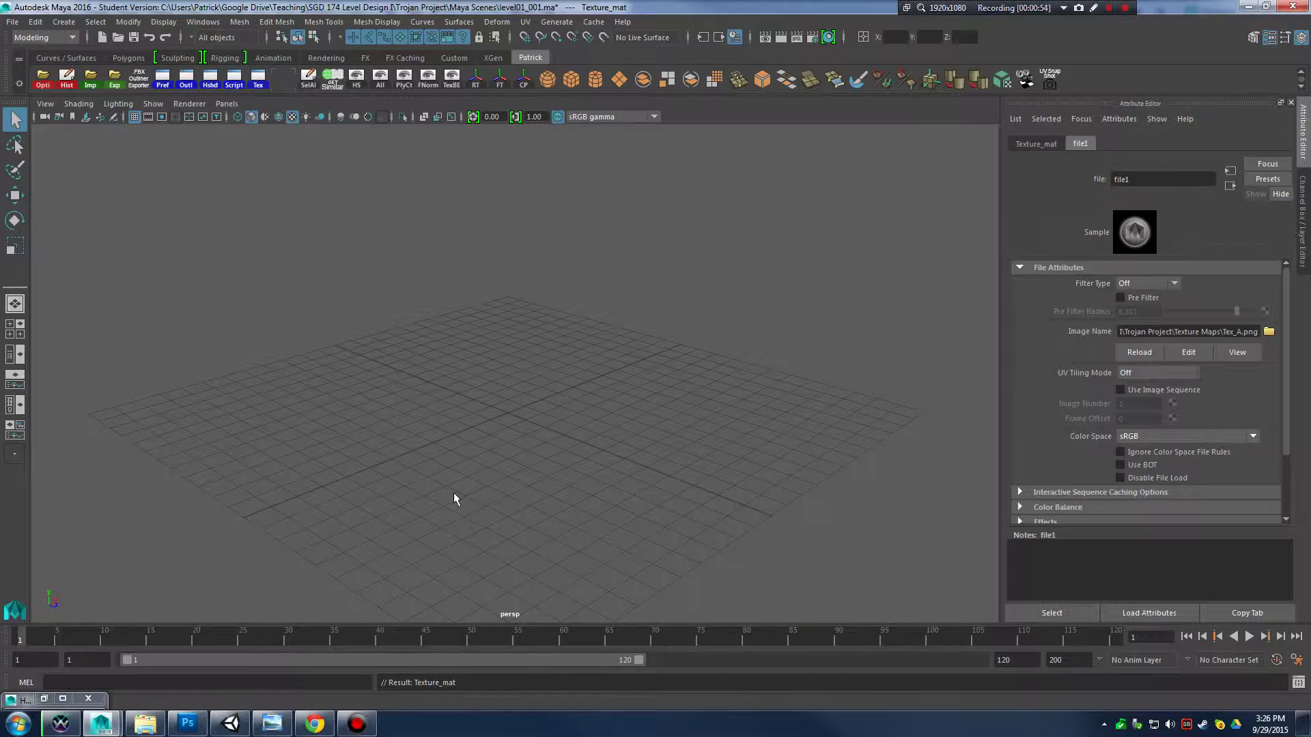
Switch to Windows Photo Viewer, examine the Level1 reference image of the street, and minimize it.
left_click(230, 724)
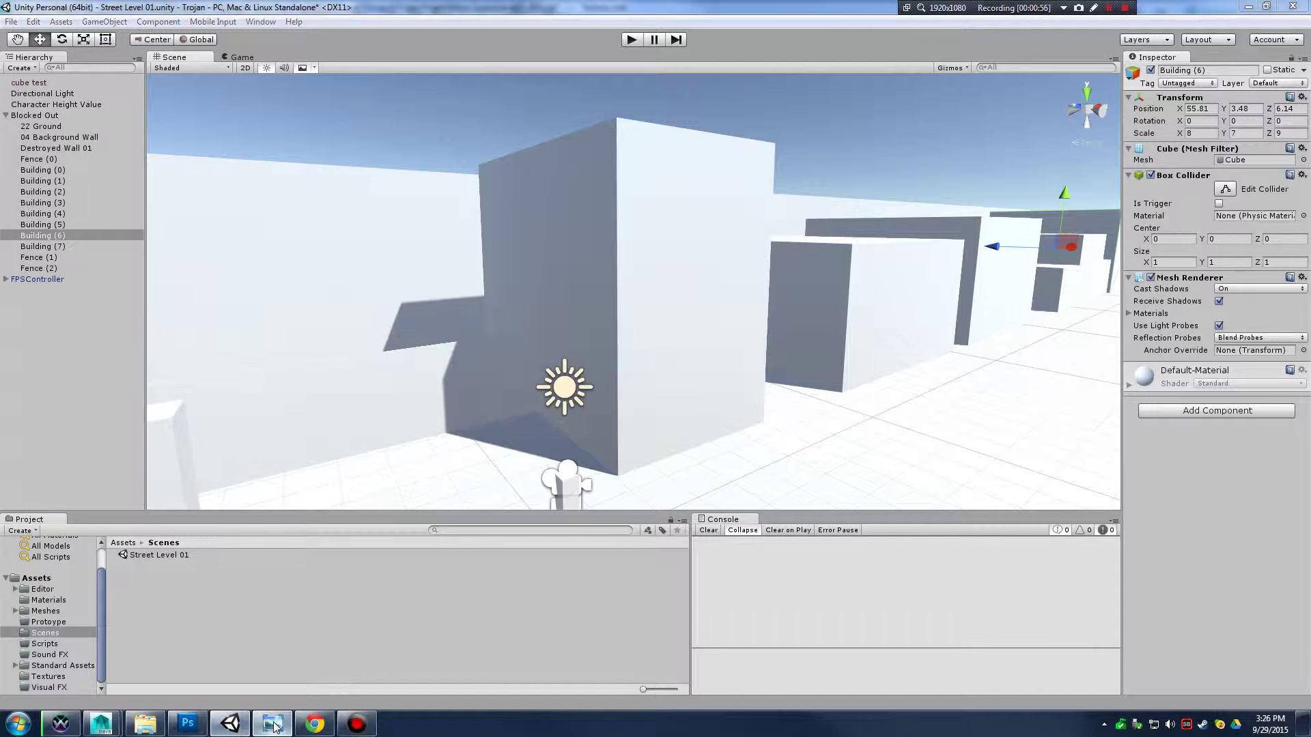
left_click(271, 723)
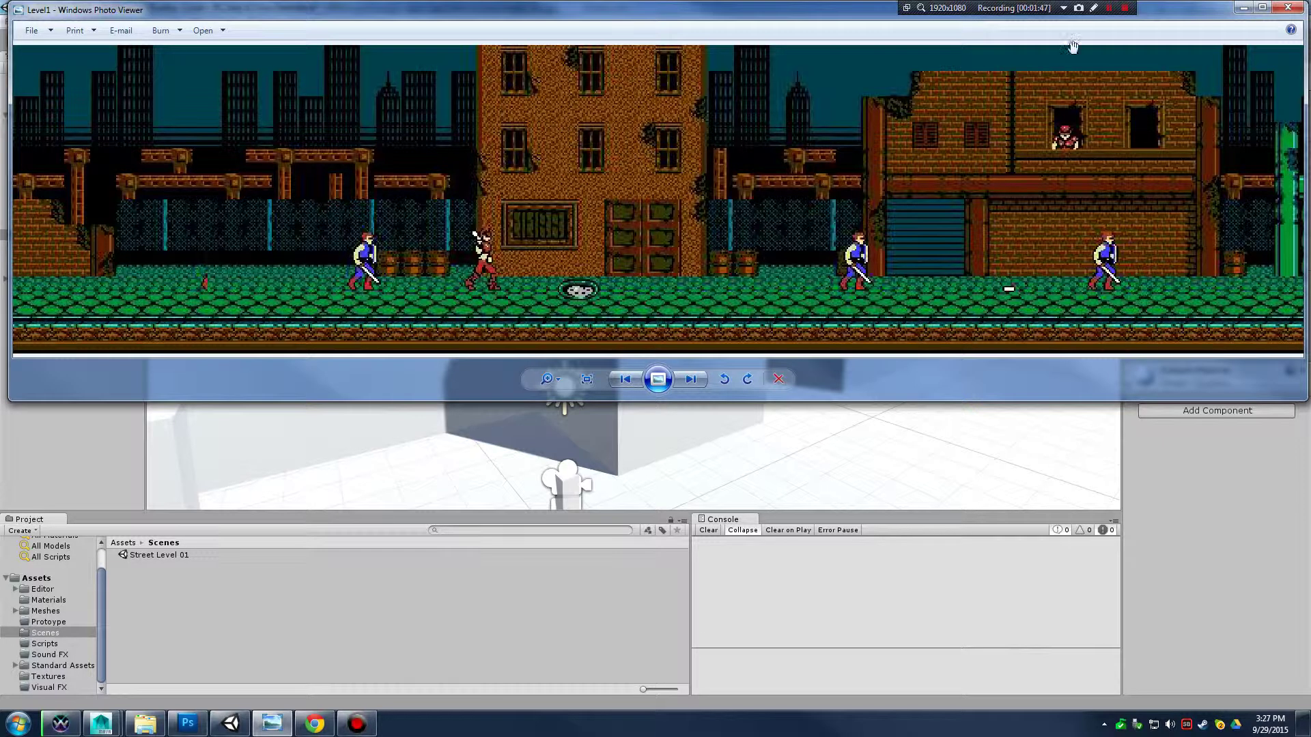
left_click(1244, 8)
Select Building (0) in the Unity scene and examine its shape and scale values.
left_click(639, 283)
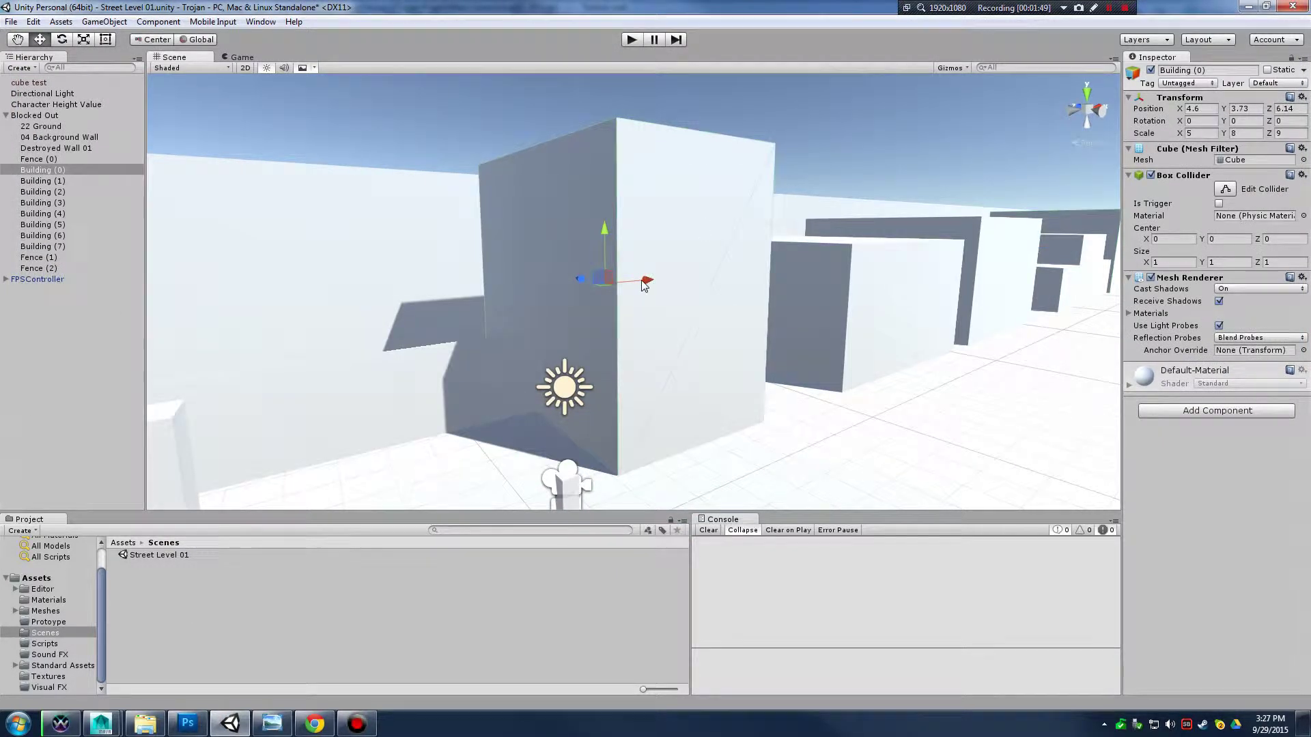
key("alt")
right_click_drag(683, 308, 740, 202, "alt")
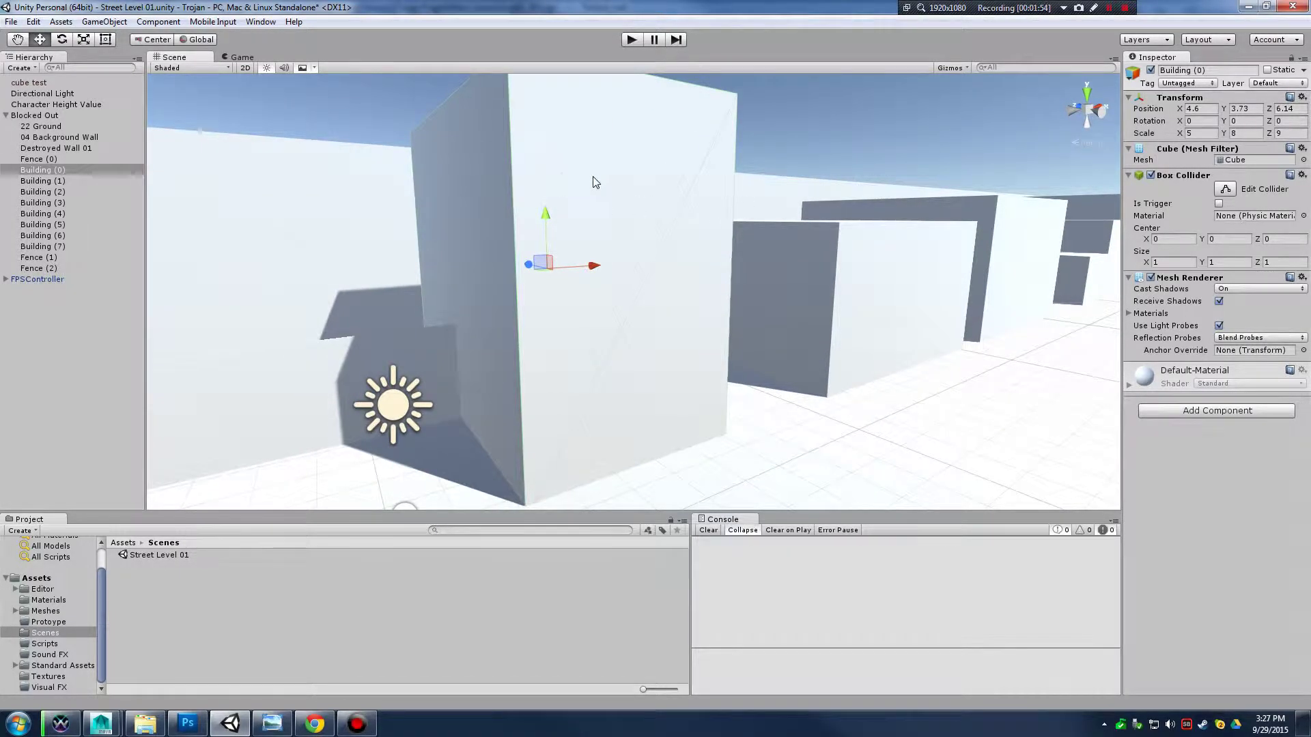
scroll(592, 182, "down", 8)
scroll(592, 194, "up", 4)
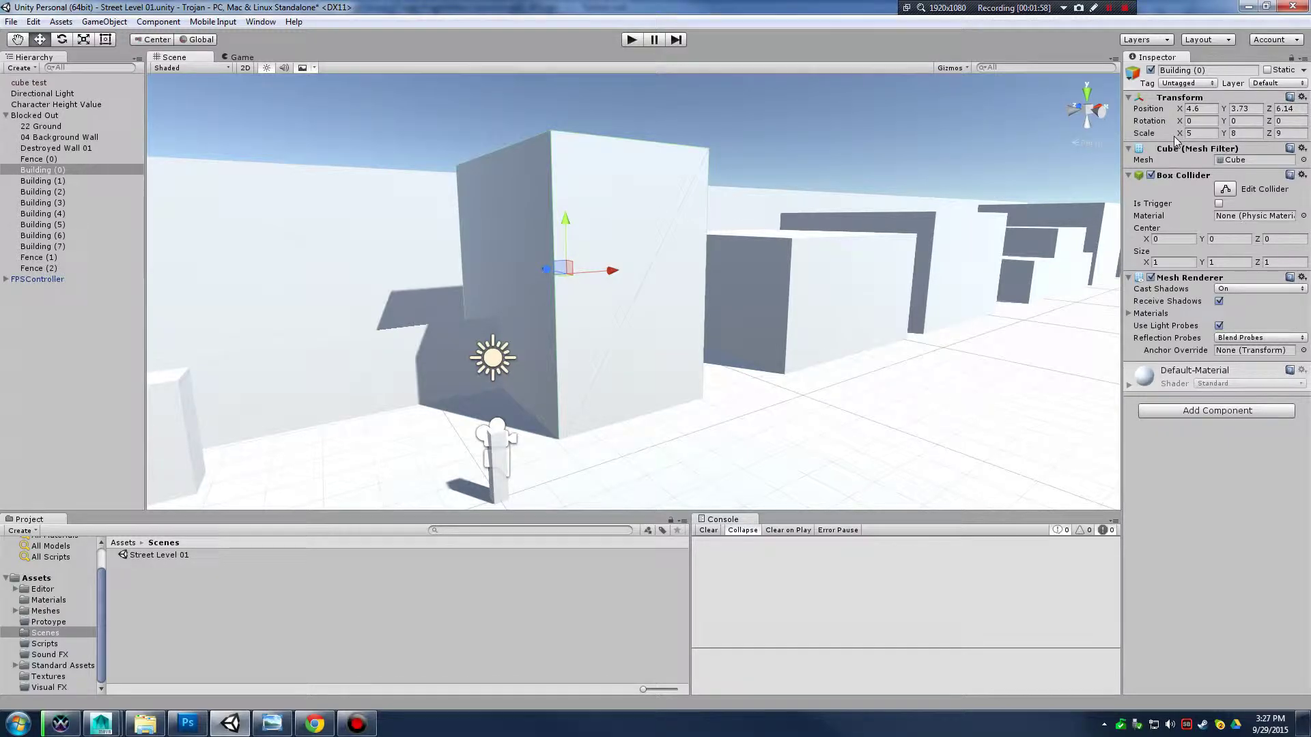
key("Return")
Switch to Maya, set the linear working units to meter, and save the preferences.
left_click(110, 732)
left_click(219, 642)
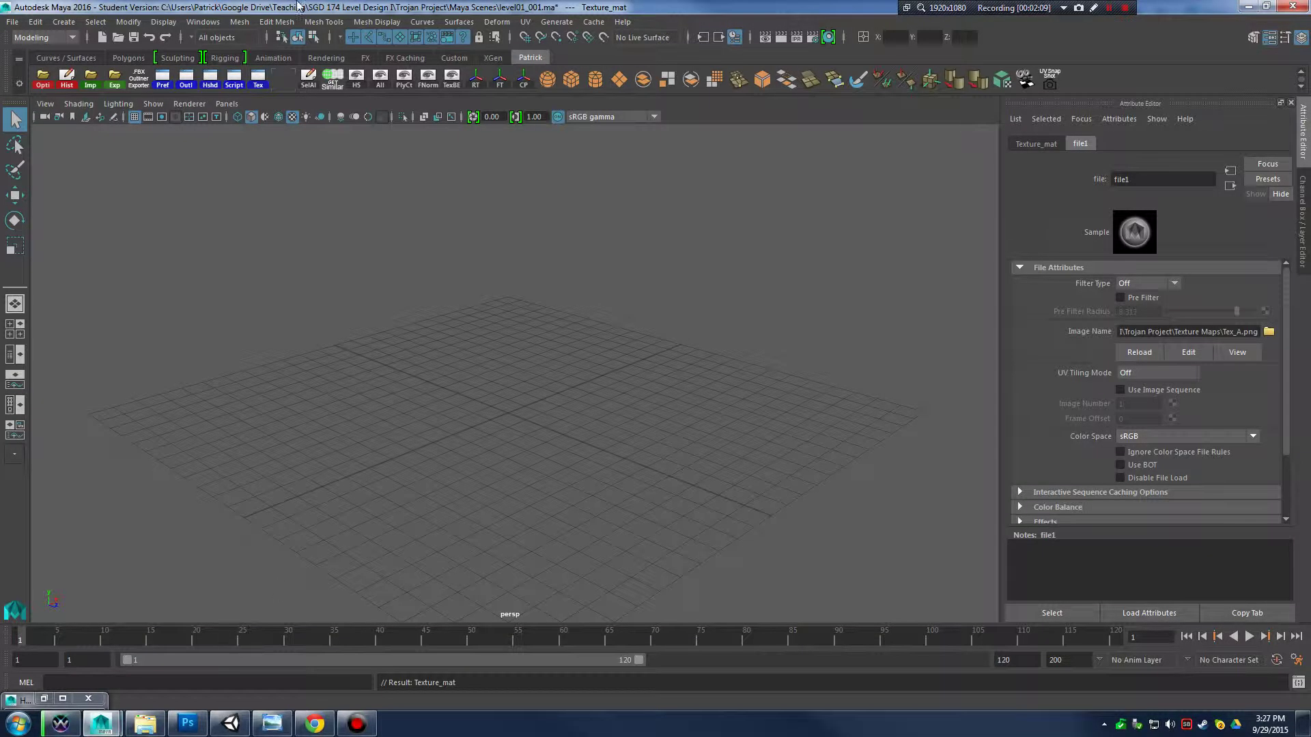
left_click(96, 22)
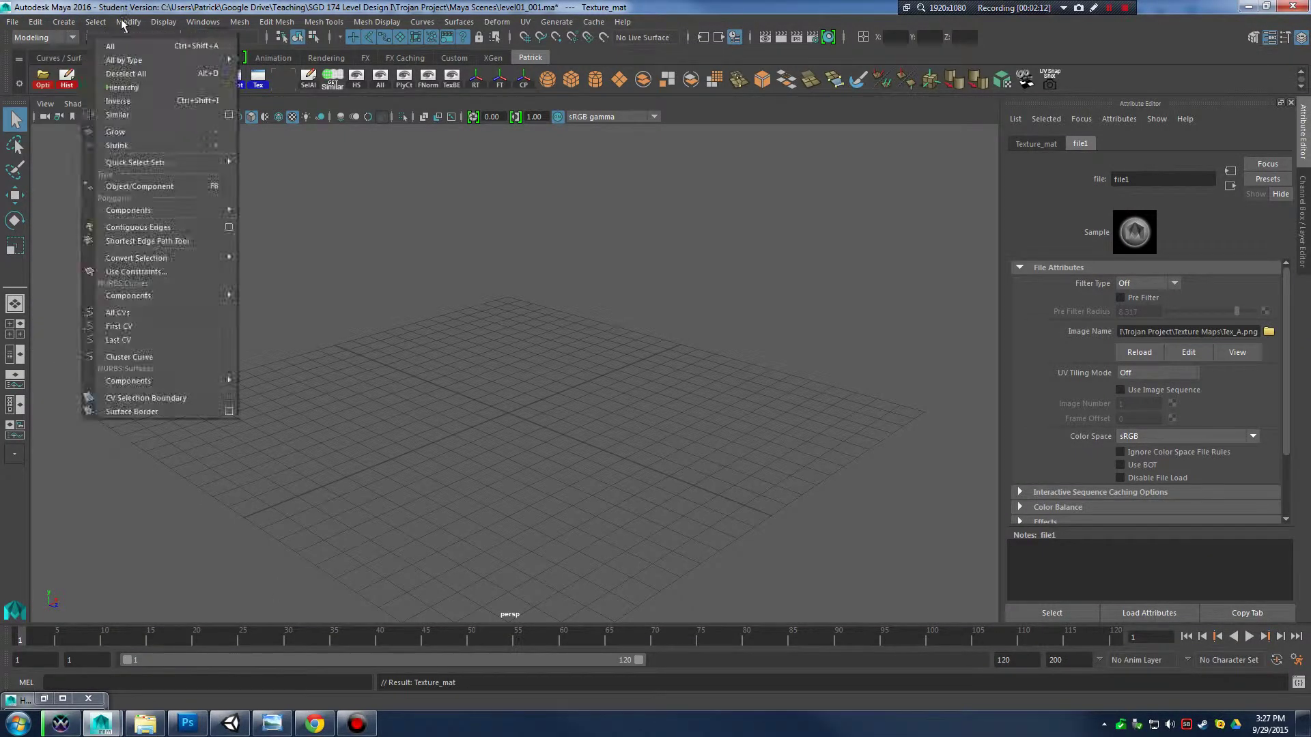
mouse_move(164, 22)
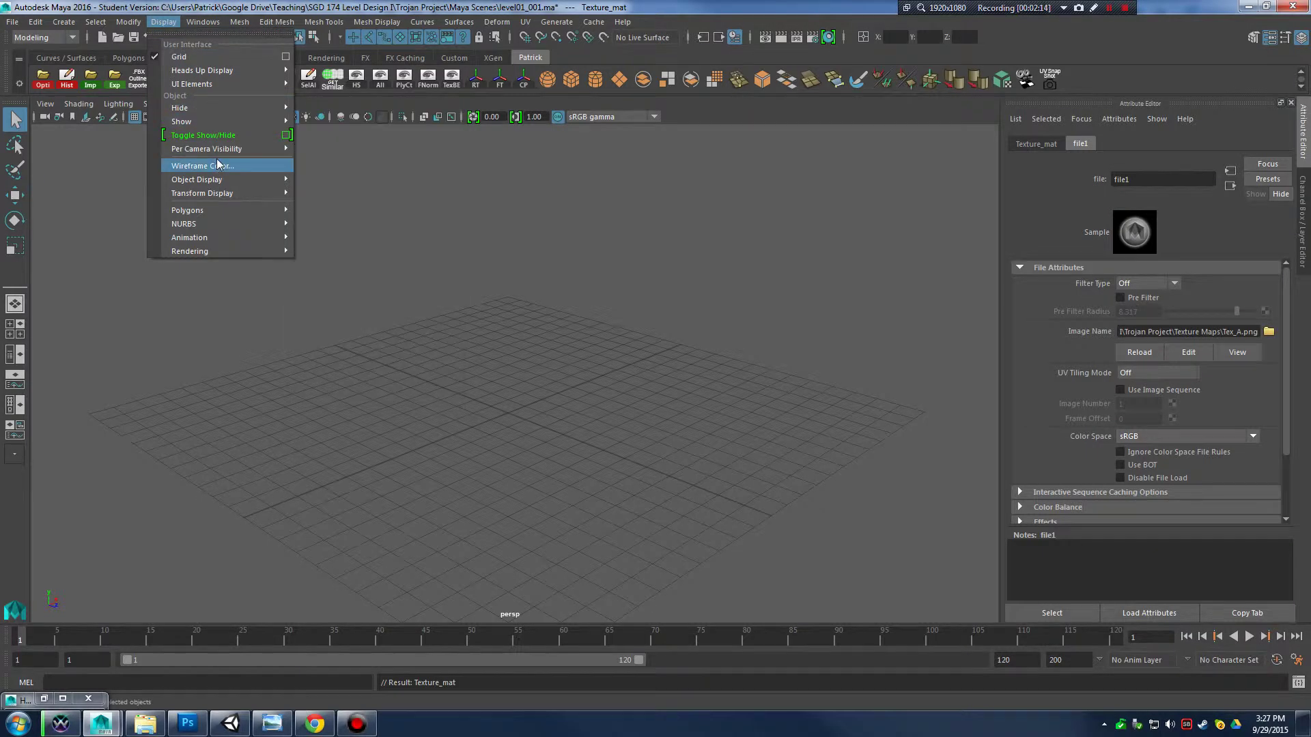
mouse_move(260, 112)
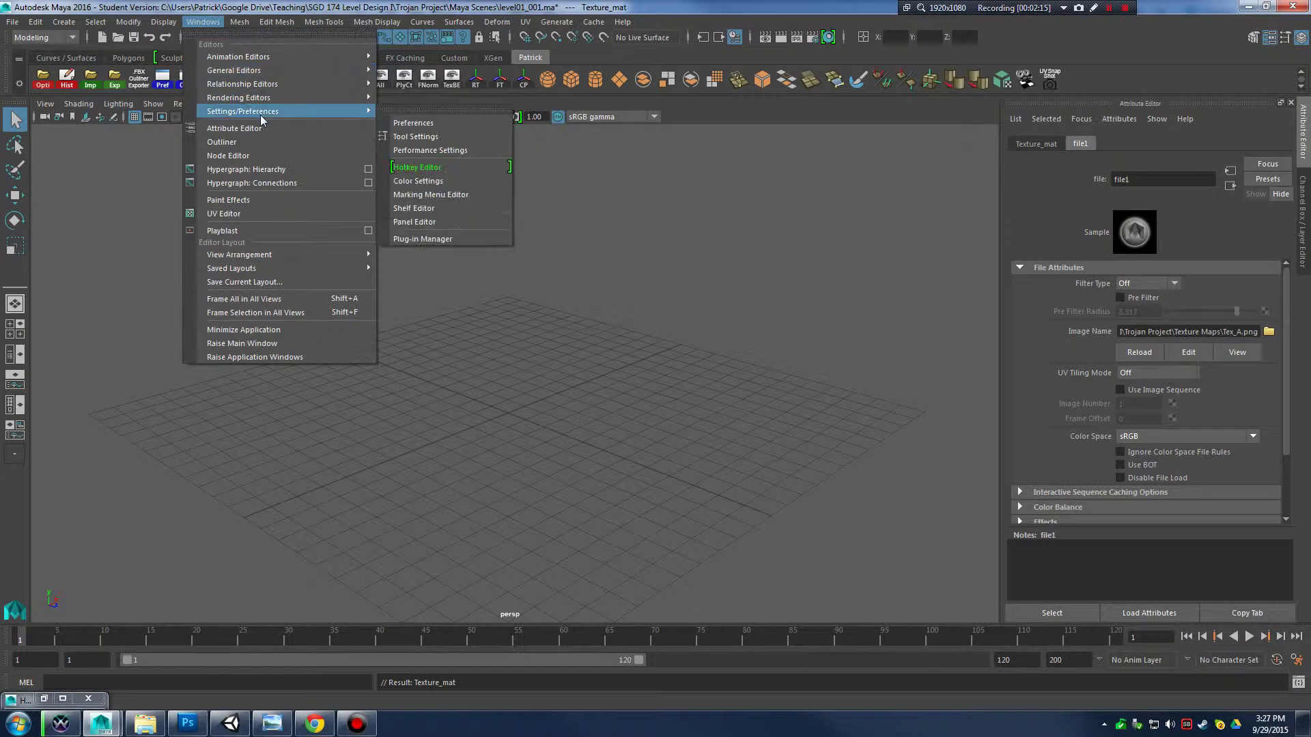
left_click(394, 121)
left_click(307, 311)
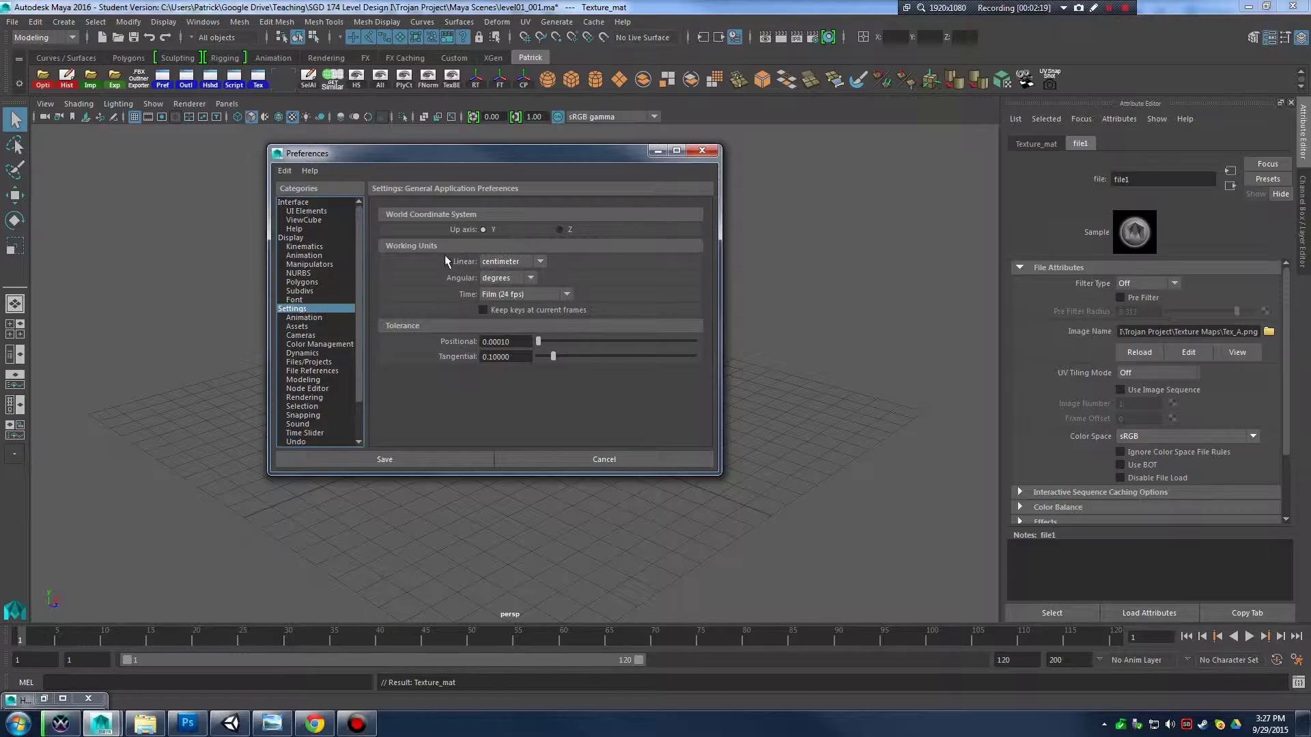
left_click(540, 262)
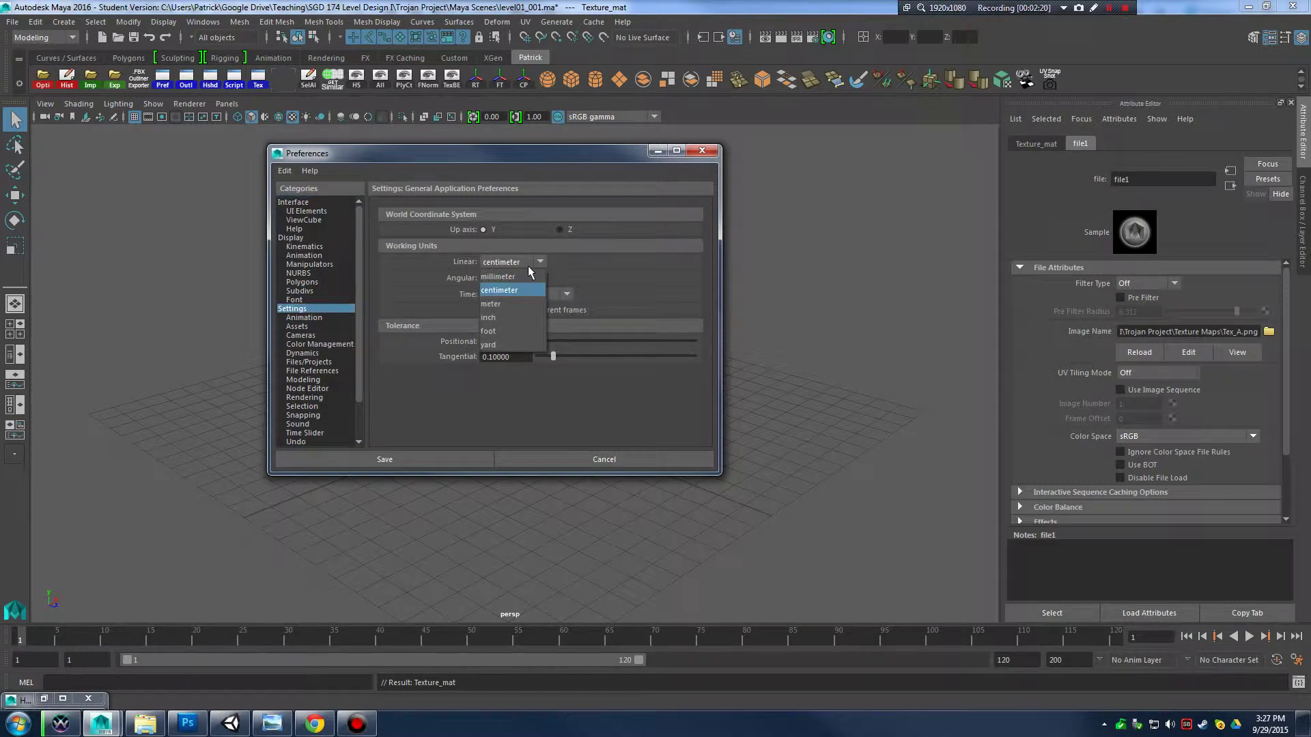
left_click(510, 304)
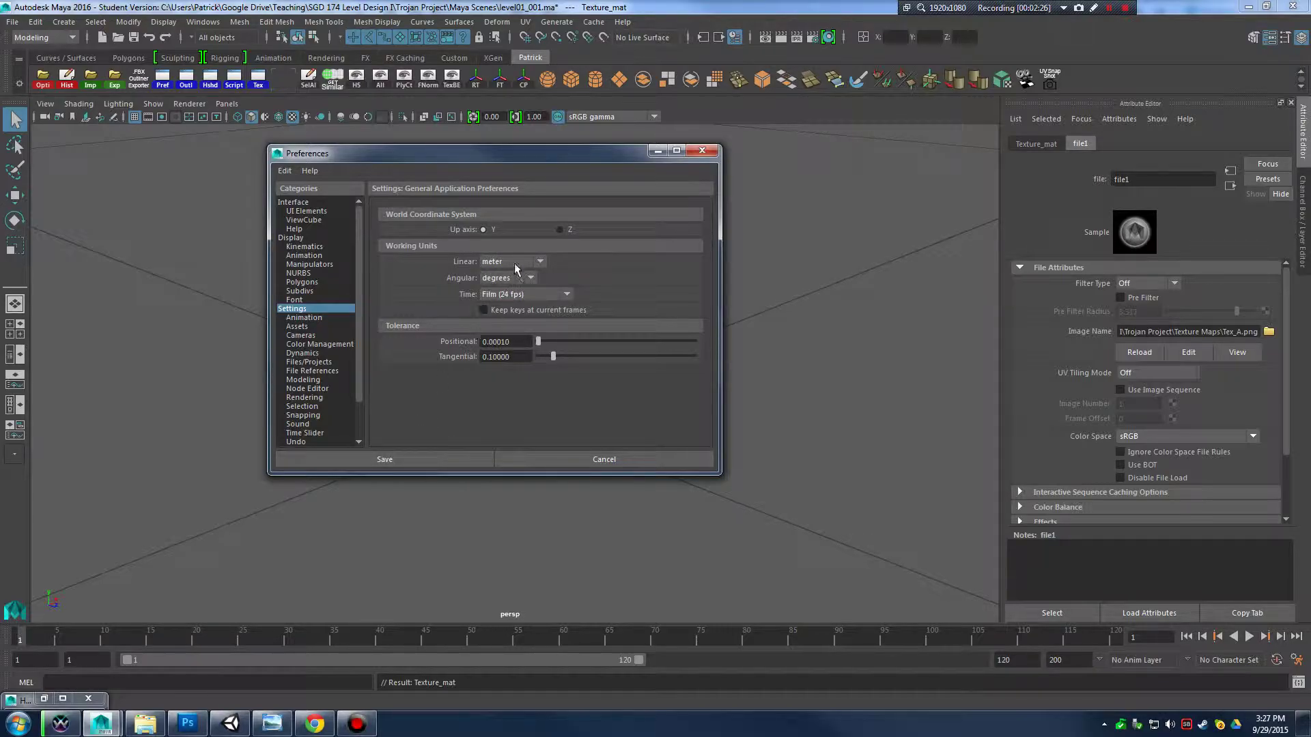
left_click(418, 457)
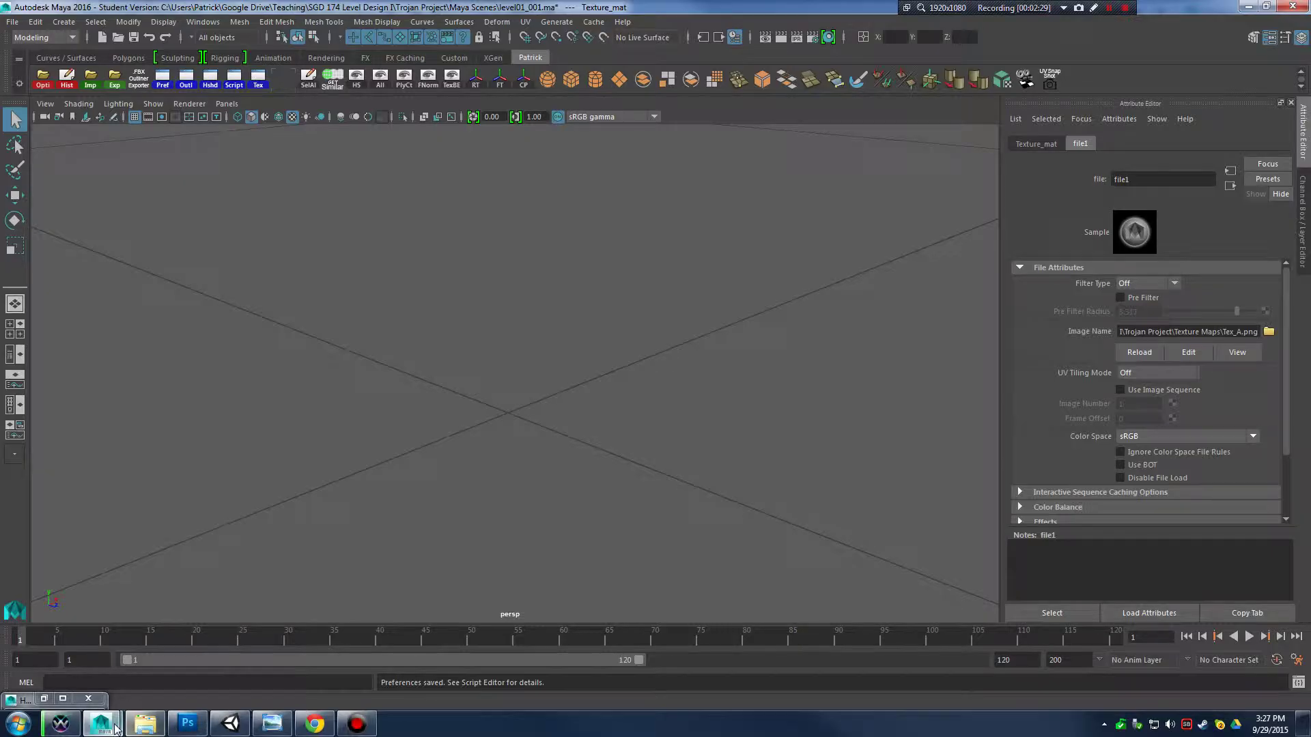
Create a 1 by 1 meter polygon plane at the origin with one width and one height division, facing the Y axis.
left_click(230, 723)
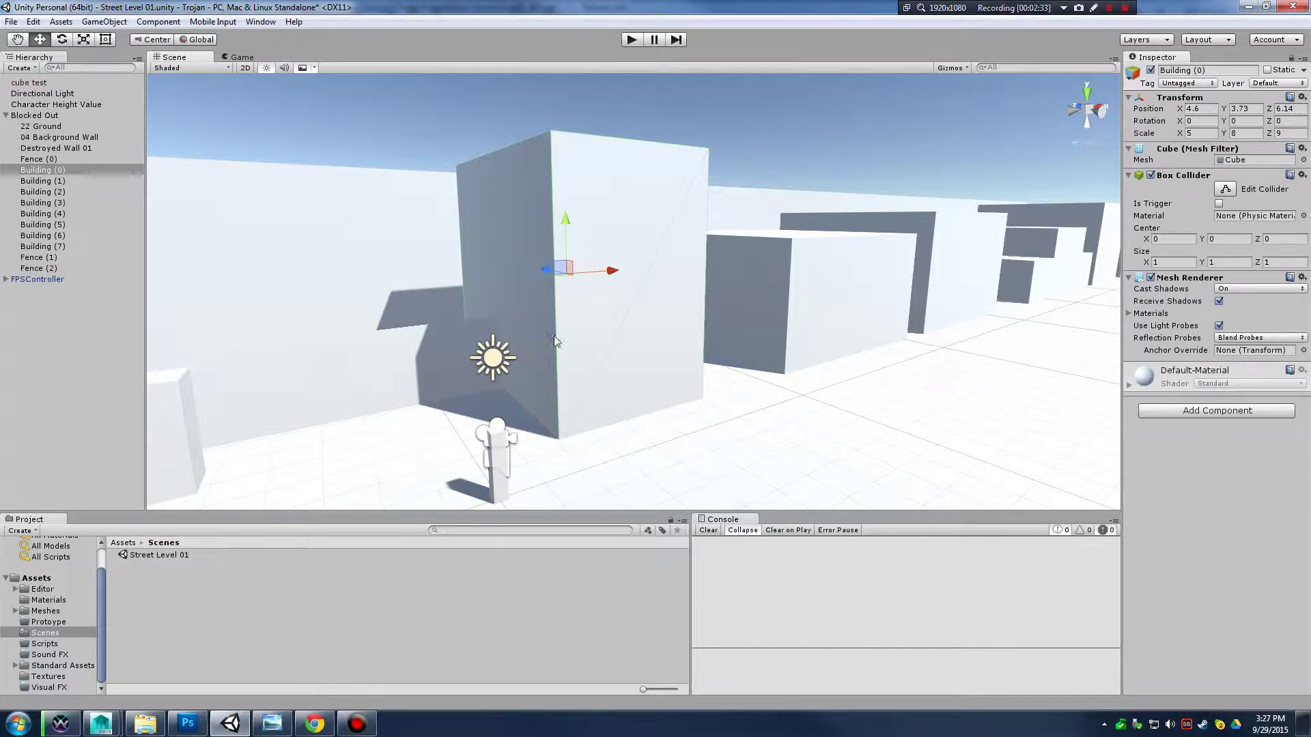
key("alt+Tab")
left_click_drag(503, 410, 629, 336, "alt")
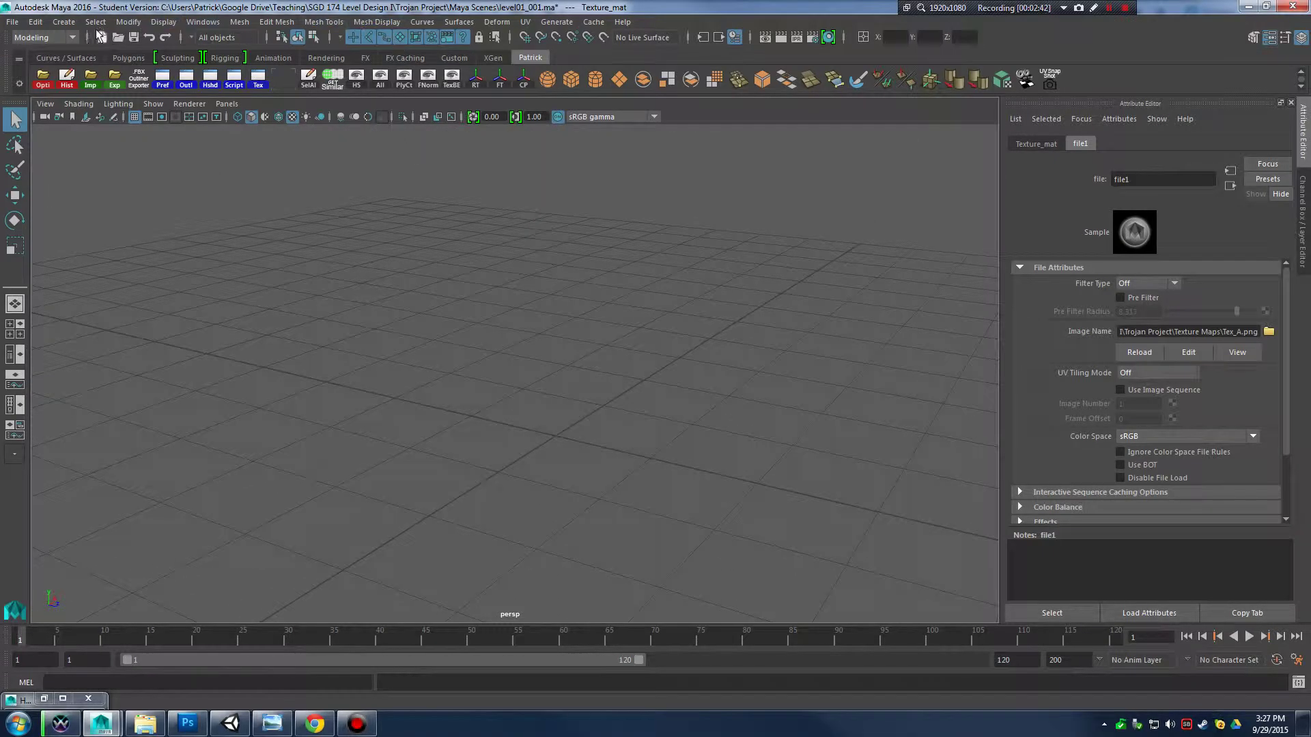
left_click(63, 21)
mouse_move(114, 69)
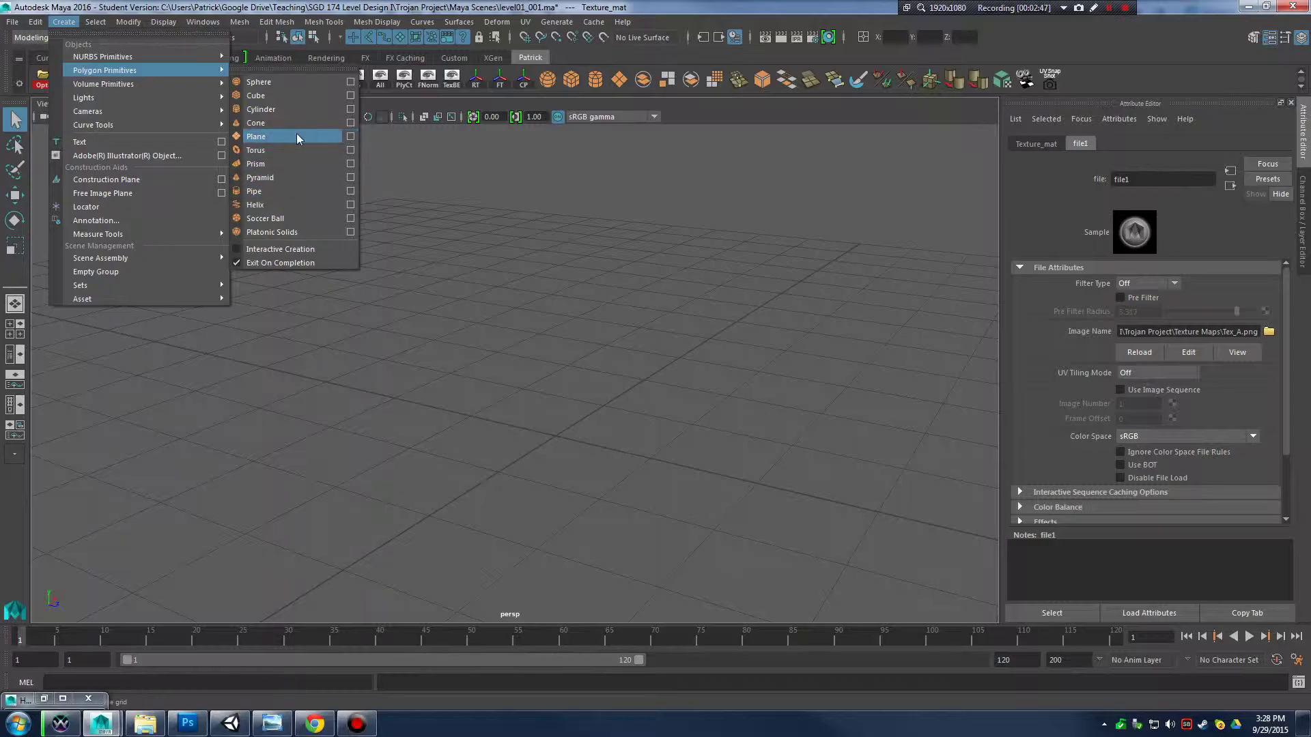
left_click(354, 137)
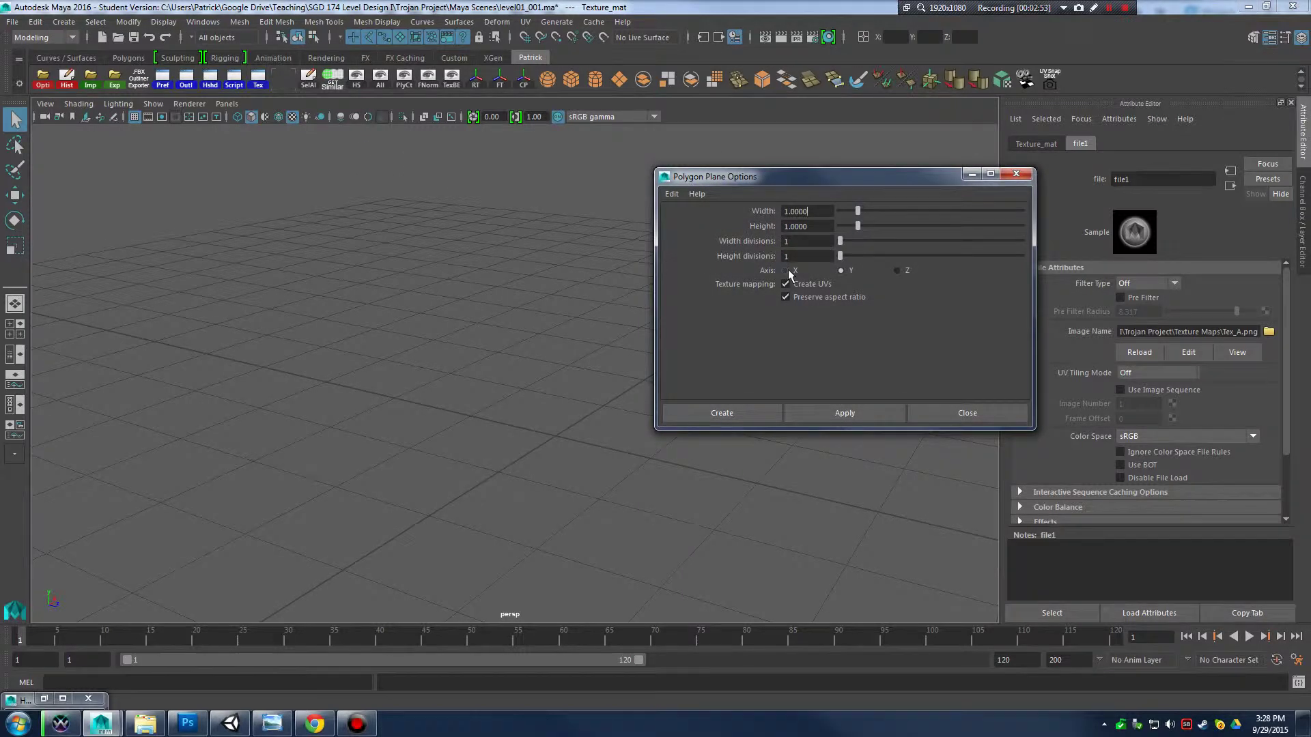
left_click(724, 413)
left_click_drag(675, 463, 714, 348, "alt")
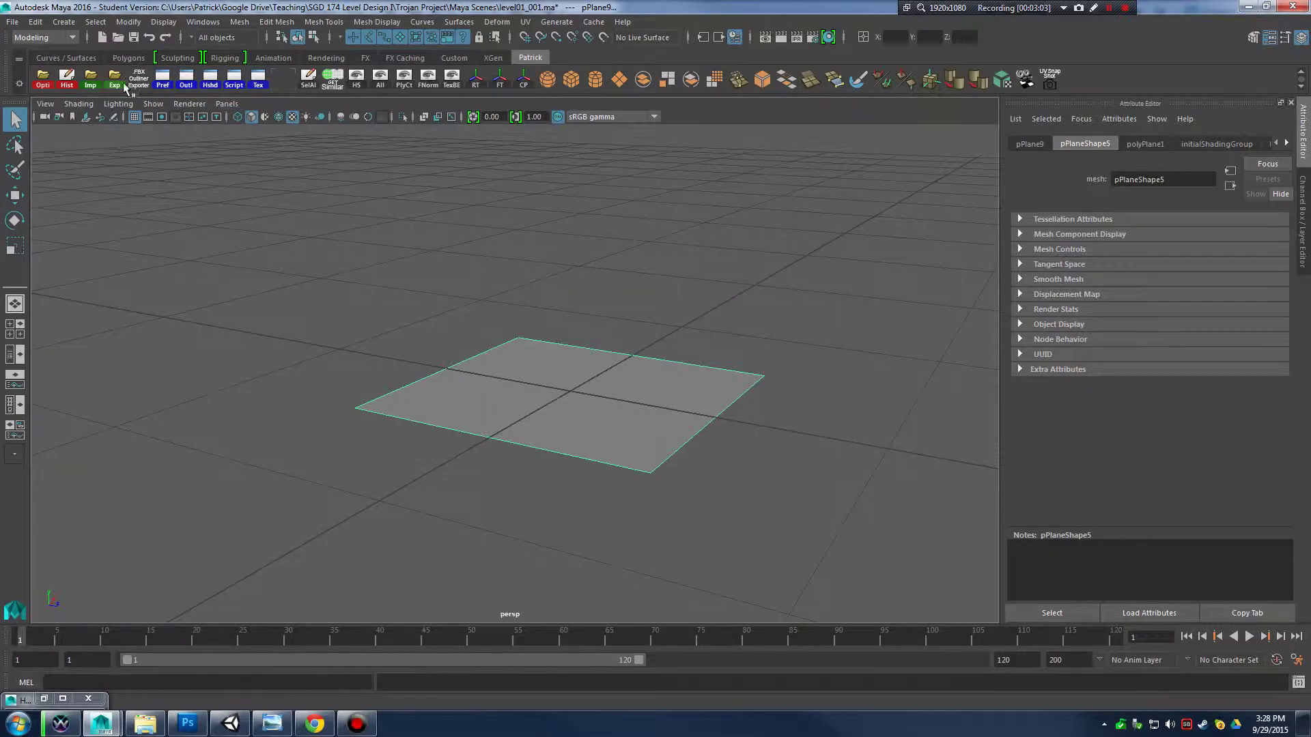
Assign the Texture_mat material to the plane from the Hypershade, and minimize the Hypershade window.
left_click(203, 22)
mouse_move(252, 85)
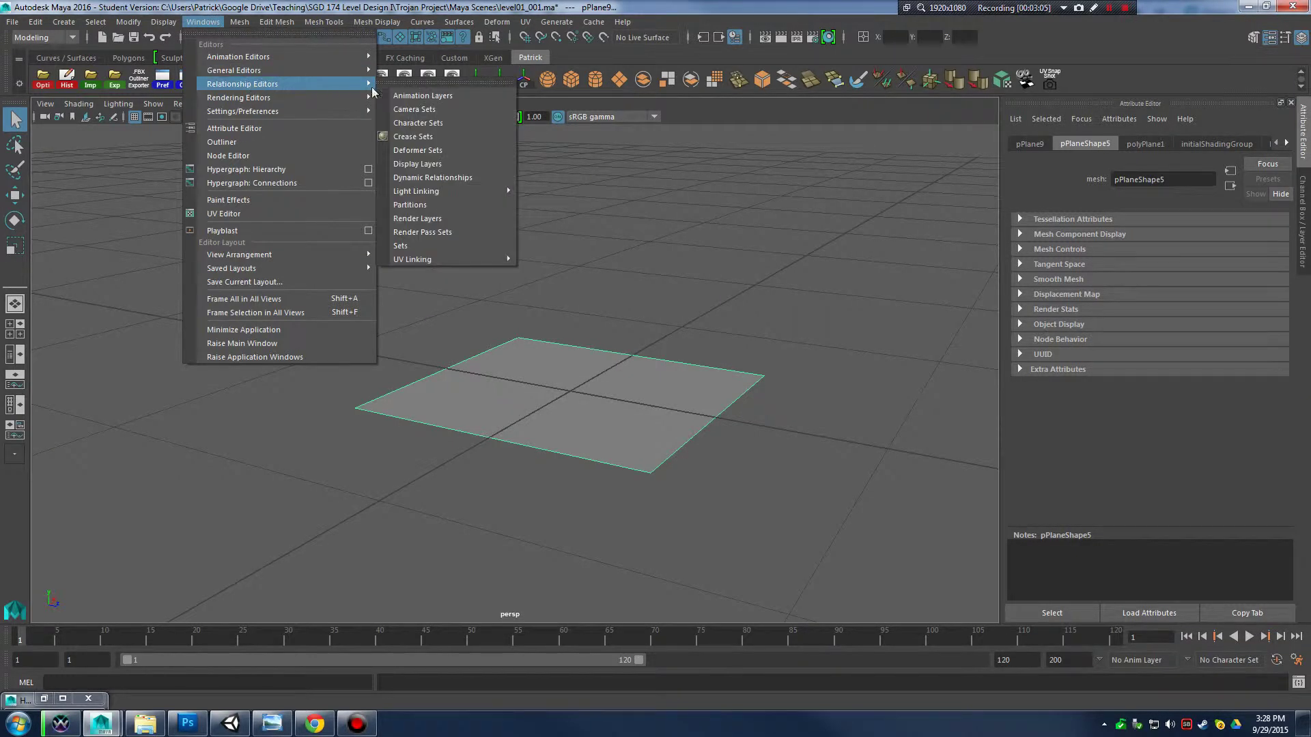
mouse_move(287, 98)
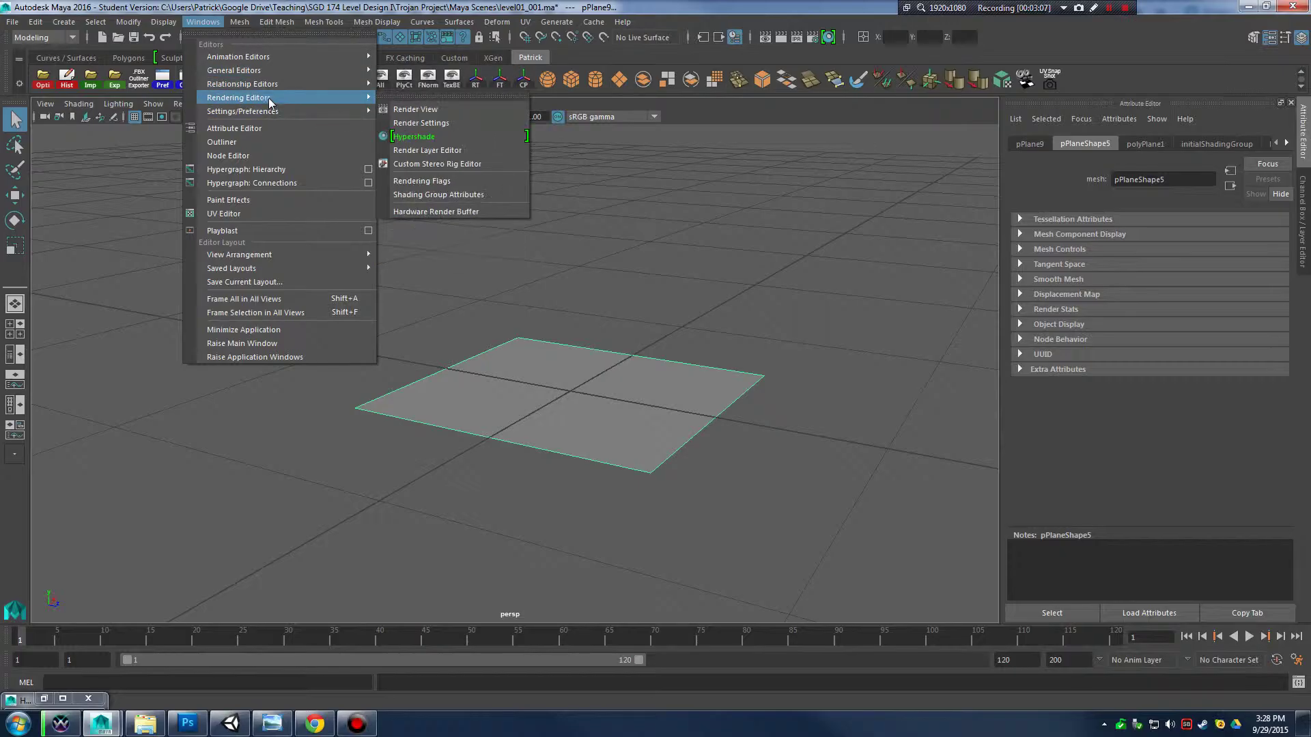
left_click(423, 136)
left_click_drag(591, 222, 1019, 190)
middle_click_drag(902, 288, 558, 387)
left_click_drag(867, 200, 198, 214)
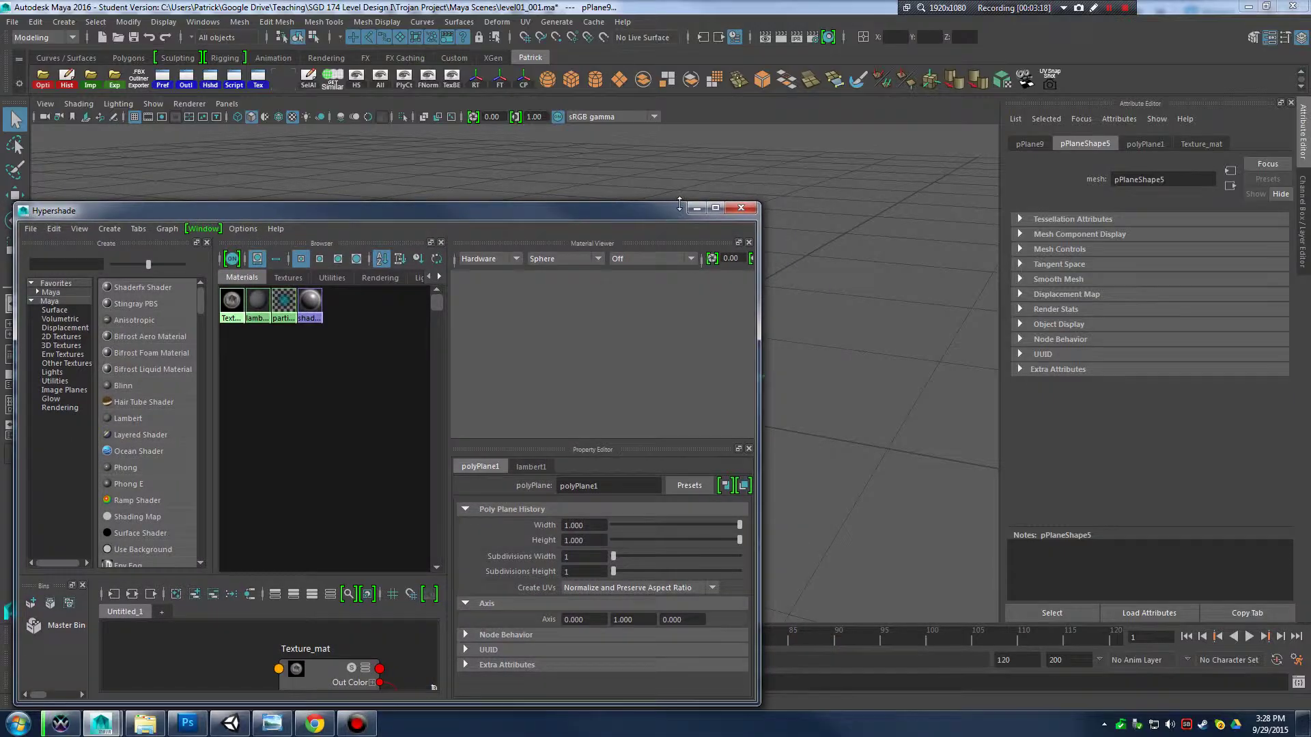
left_click(696, 207)
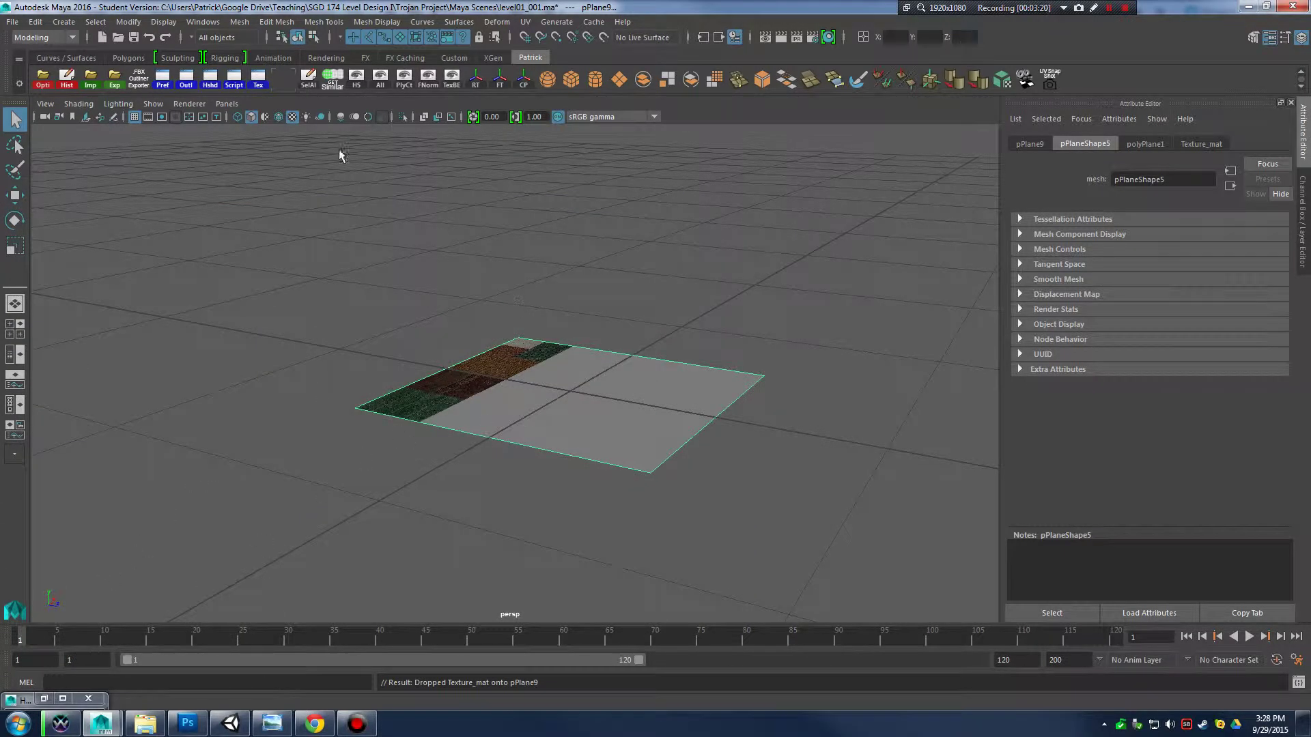
Open the UV Editor for the plane and select all of its UVs.
left_click(203, 22)
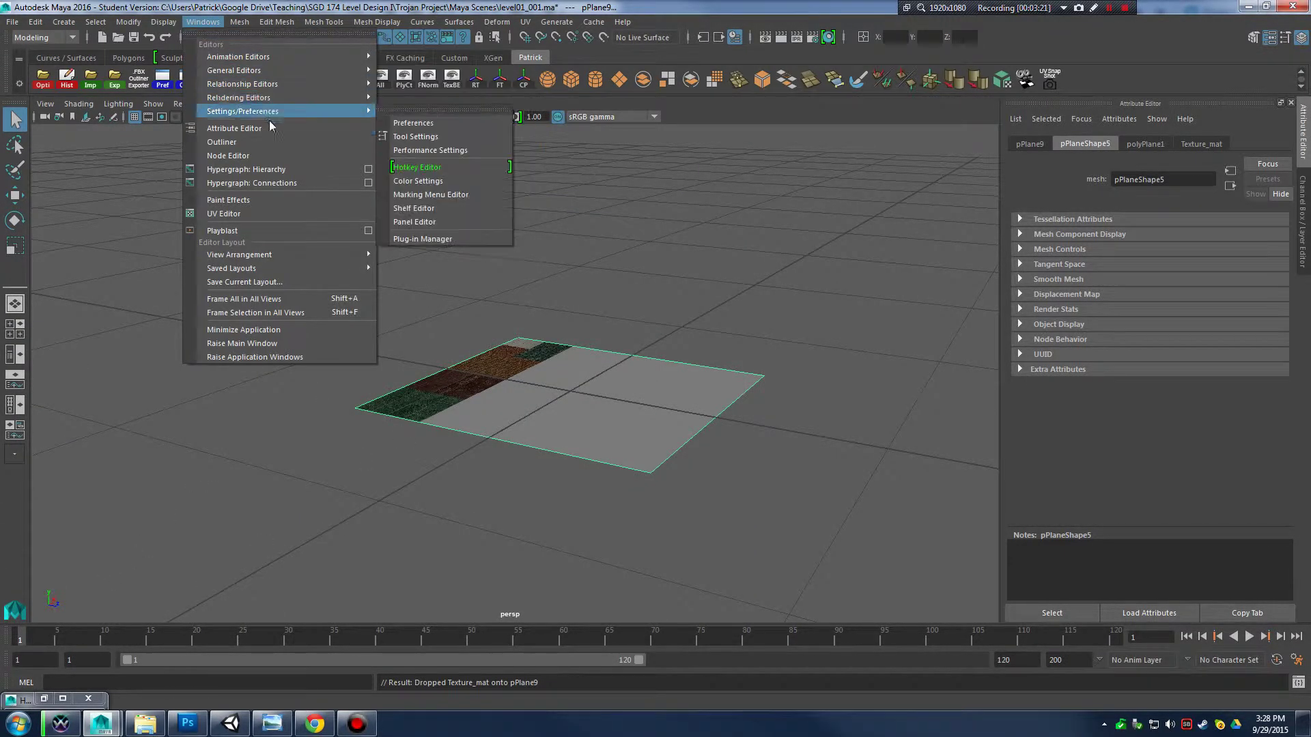
left_click(293, 214)
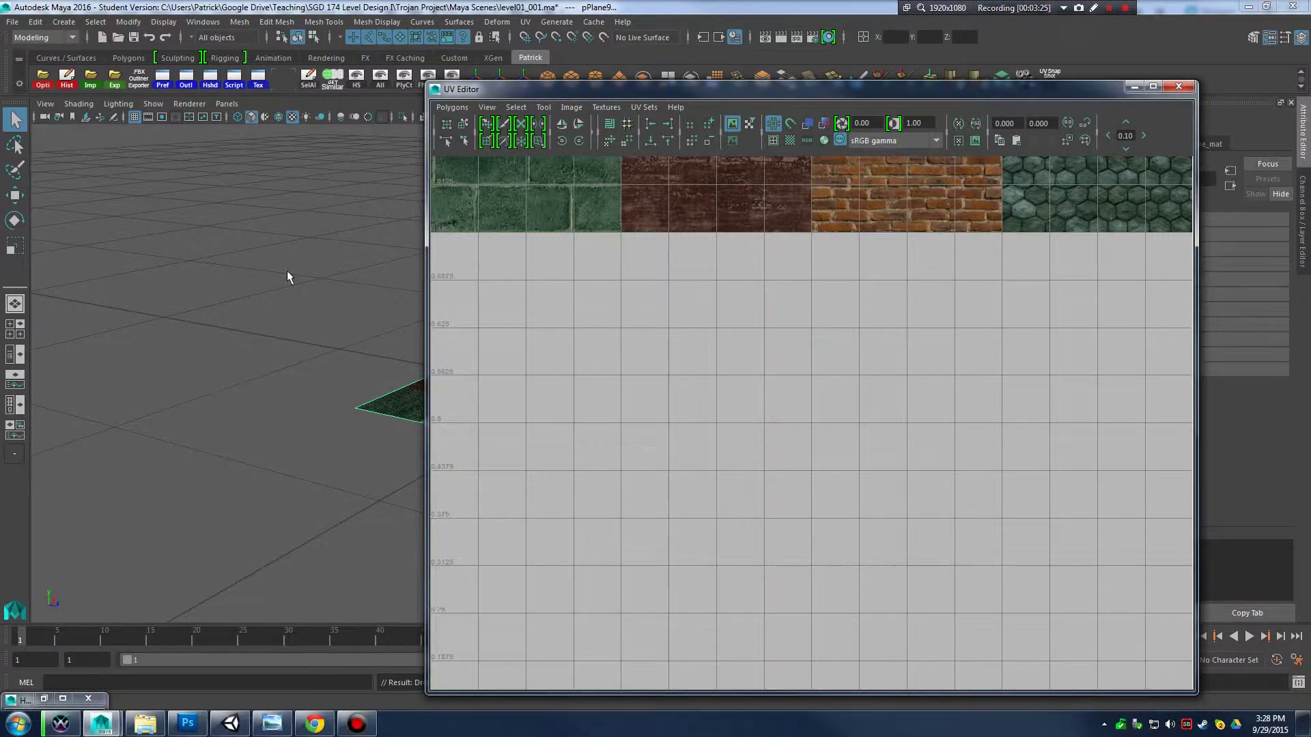
left_click_drag(128, 277, 346, 325, "alt")
right_click_drag(765, 354, 658, 327, "alt")
middle_click_drag(565, 301, 484, 322, "alt")
left_click_drag(315, 337, 277, 334, "alt")
right_click_drag(747, 317, 806, 314)
left_click_drag(505, 219, 547, 268)
right_click_drag(621, 294, 688, 295)
left_click_drag(499, 213, 1030, 663)
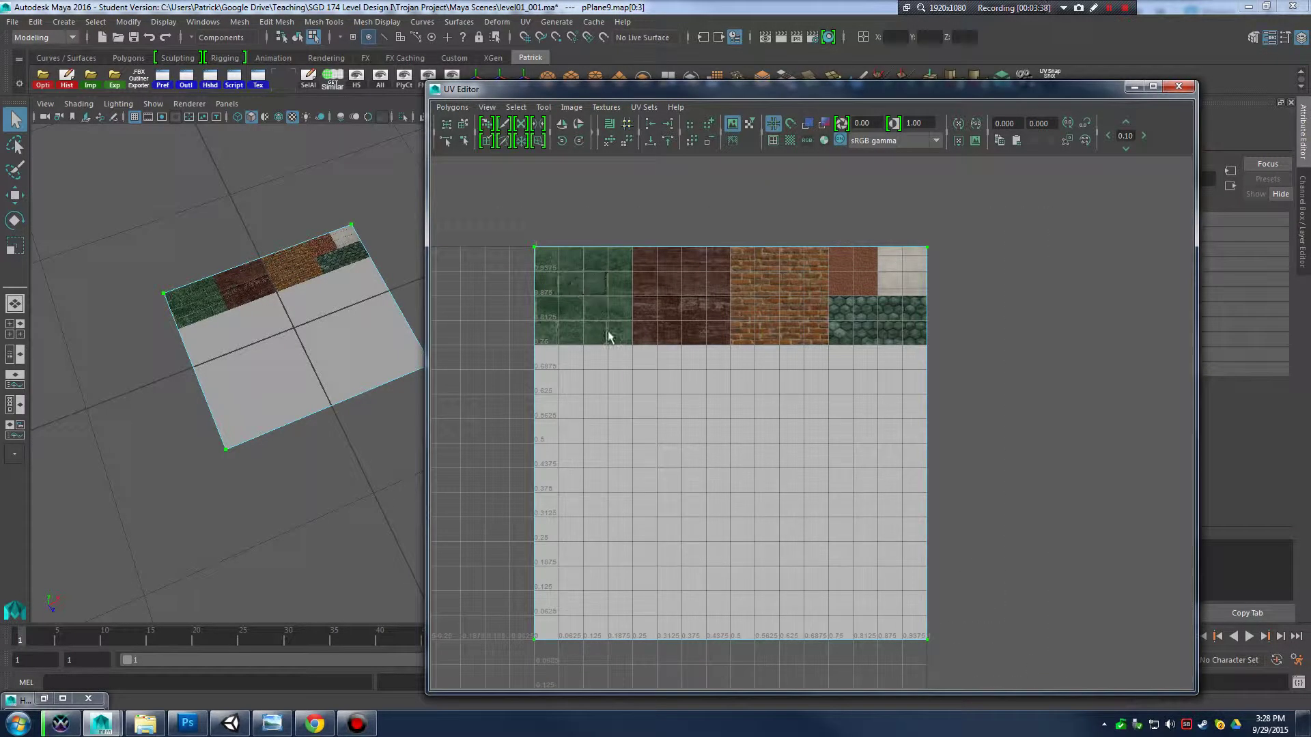
Scale the plane's UVs down uniformly and move them inside the red stucco tile of the texture sheet.
key("r")
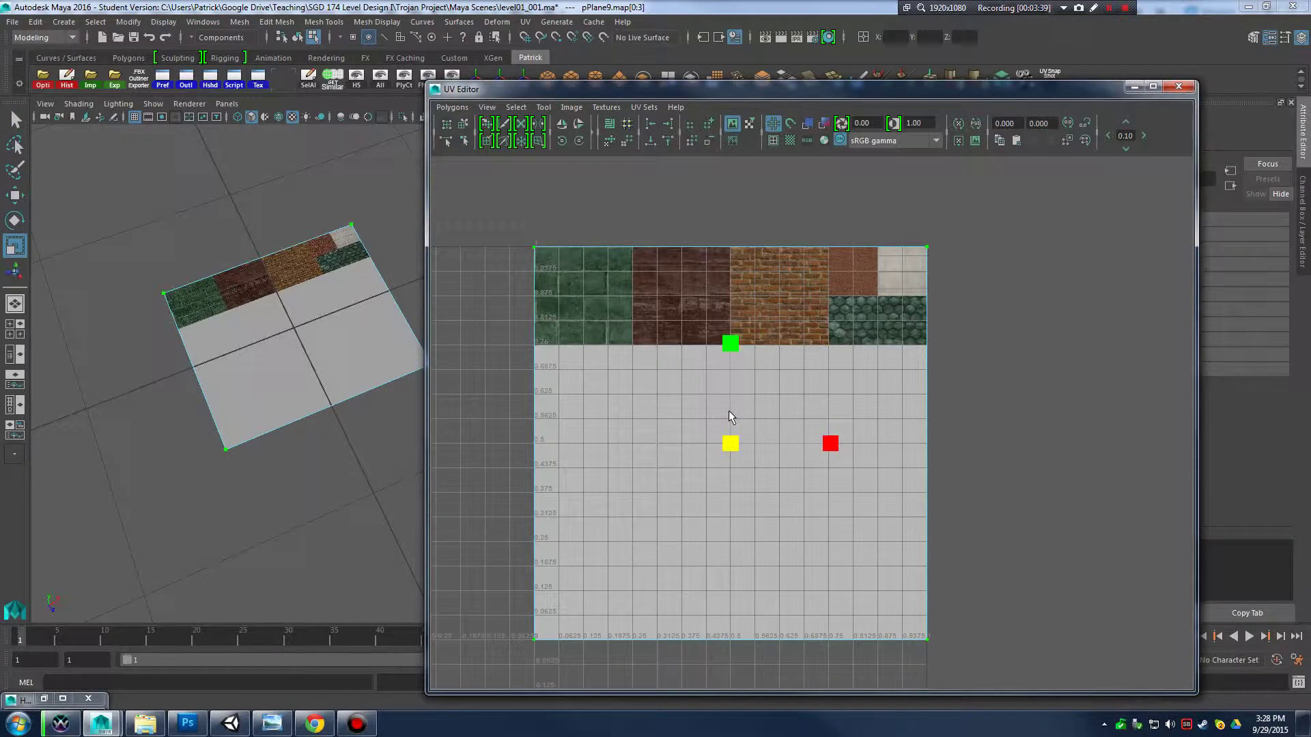
left_click_drag(728, 444, 637, 454)
key("w")
left_click_drag(736, 451, 852, 292)
key("f")
scroll(556, 331, "down", 8)
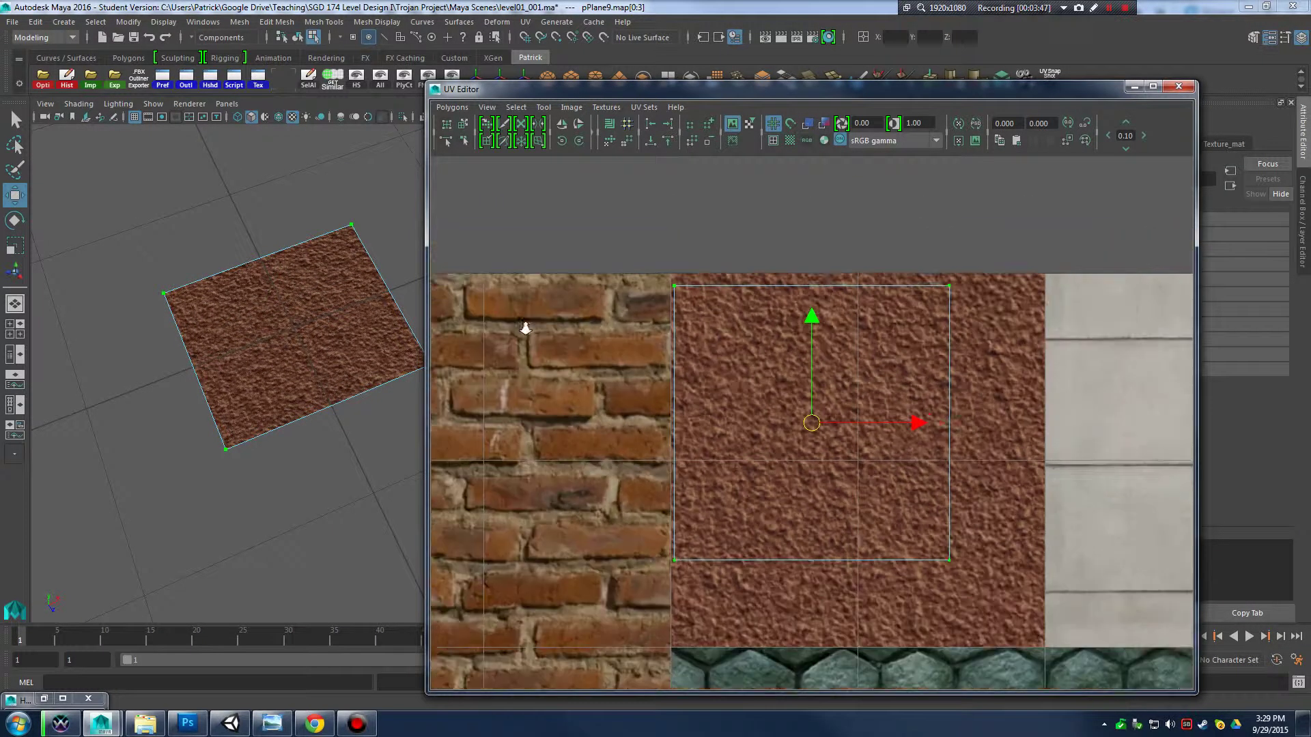
scroll(554, 386, "down", 3)
middle_click_drag(737, 439, 839, 410, "alt")
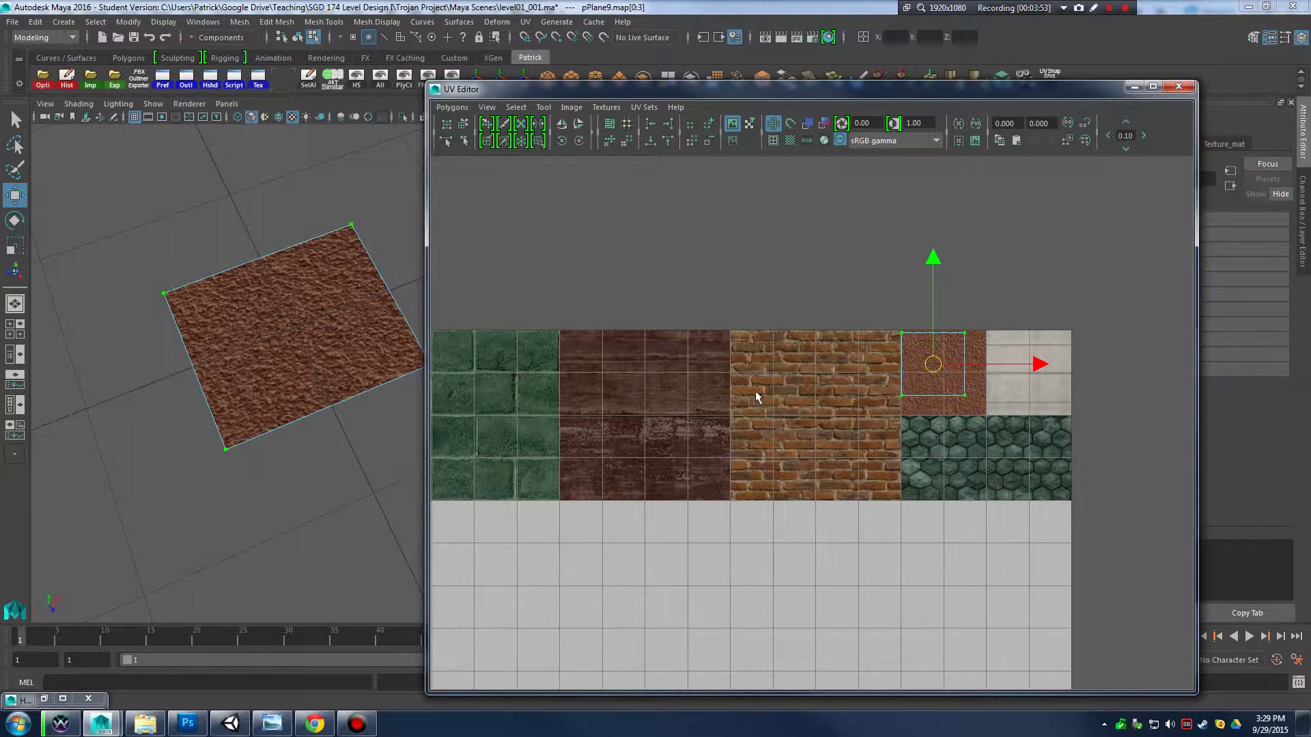
middle_click_drag(579, 410, 642, 389)
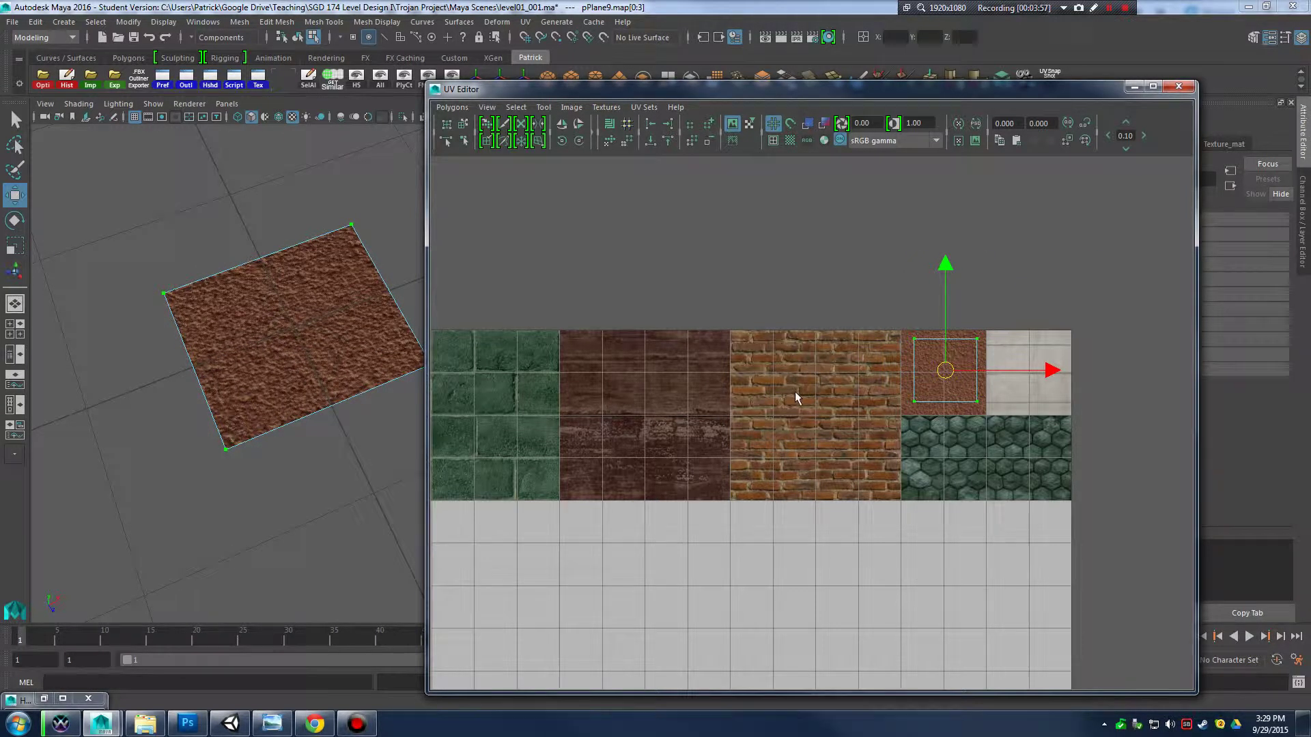
scroll(785, 403, "up", 4)
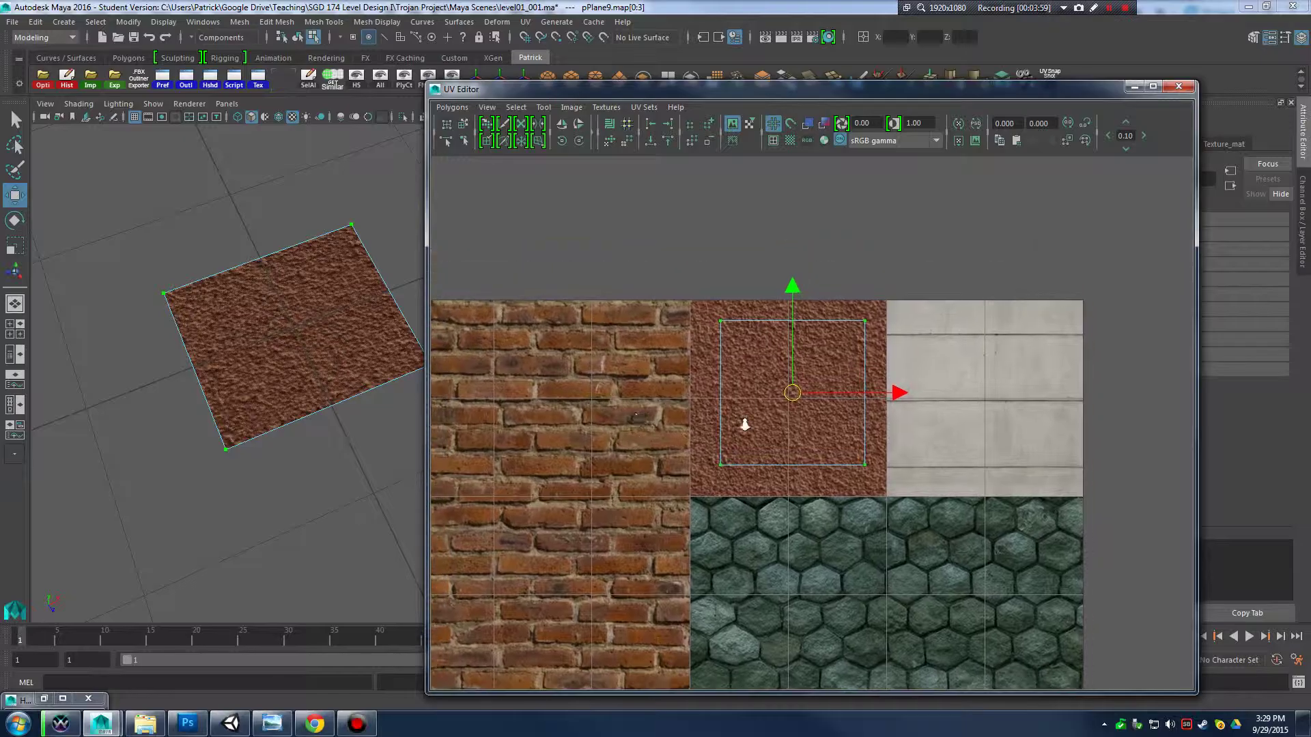
scroll(635, 419, "up", 2)
Grid-snap the UV shell's four sides to the borders of the red stucco tile, and save the scene.
right_click_drag(728, 342, 785, 339)
left_click_drag(666, 264, 983, 342)
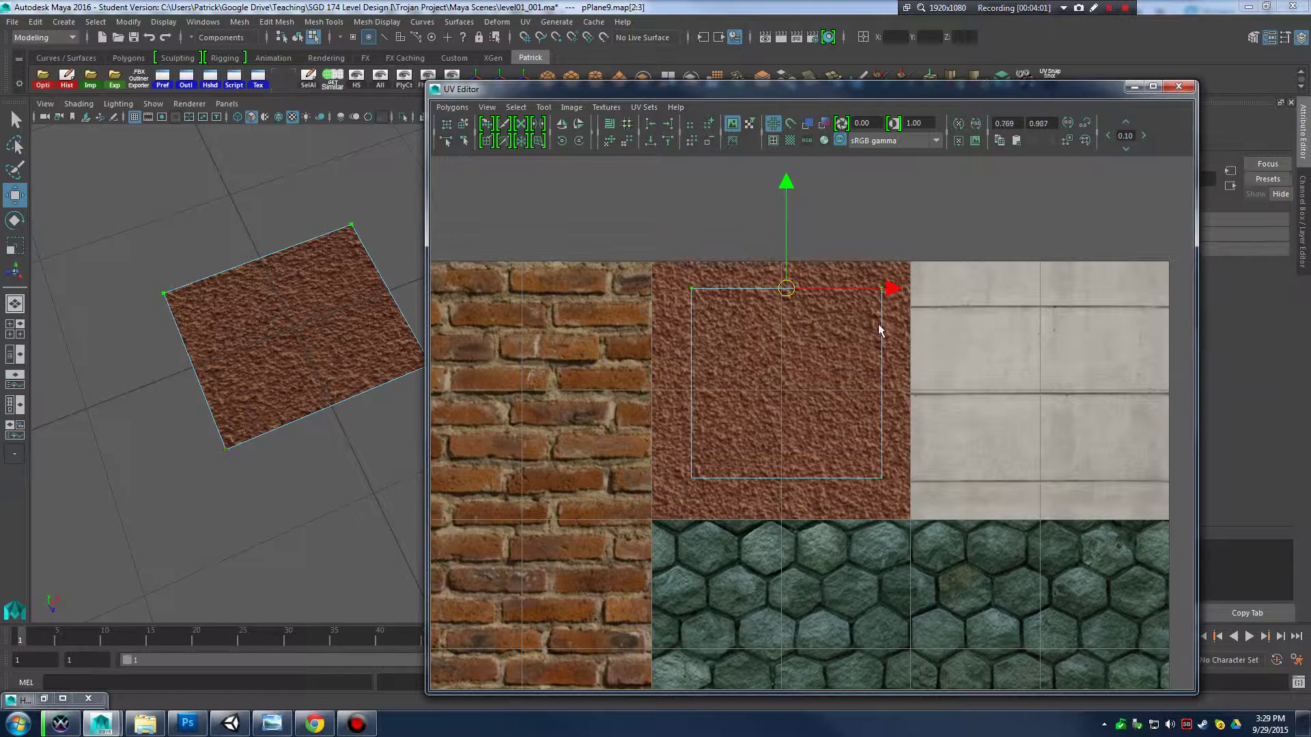
left_click_drag(639, 249, 983, 315)
key("x")
left_click_drag(782, 184, 780, 186)
left_click_drag(627, 417, 894, 502)
left_click_drag(787, 376, 784, 415)
left_click_drag(847, 247, 954, 532)
left_click_drag(989, 391, 997, 391)
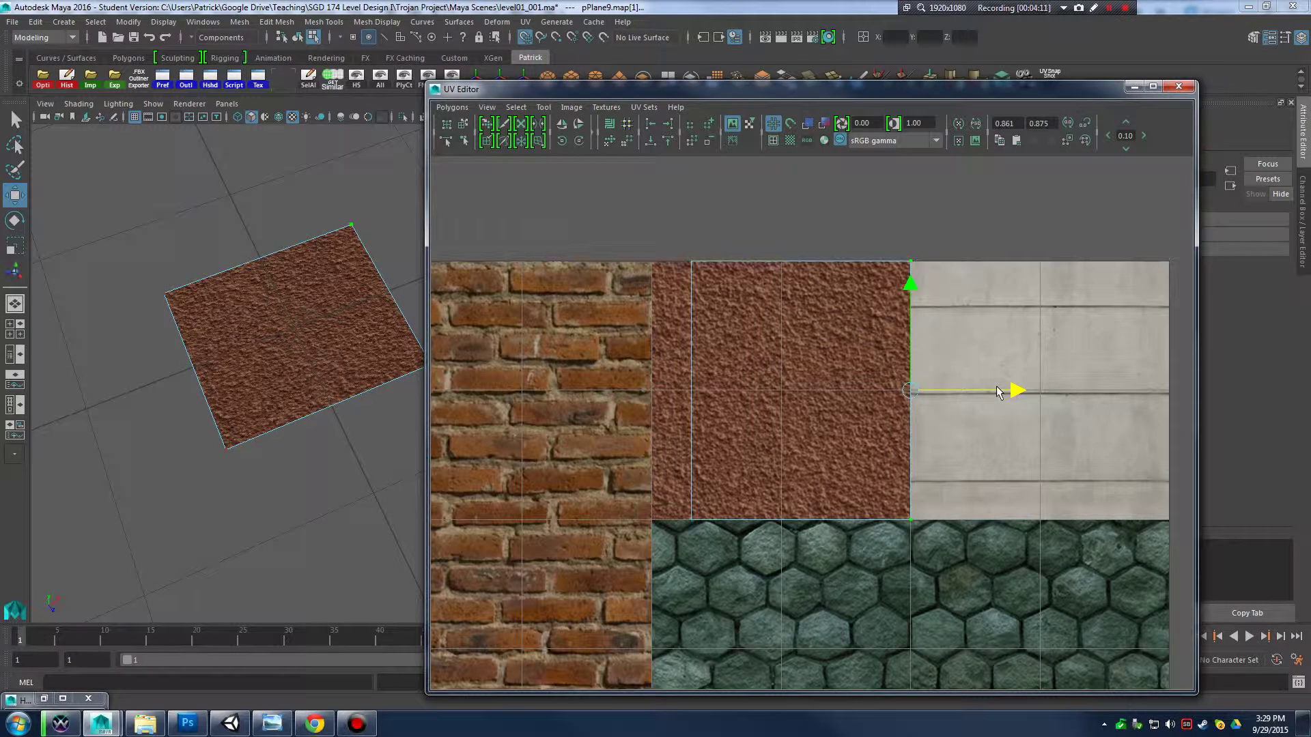
left_click_drag(655, 237, 755, 532)
left_click_drag(790, 391, 751, 390)
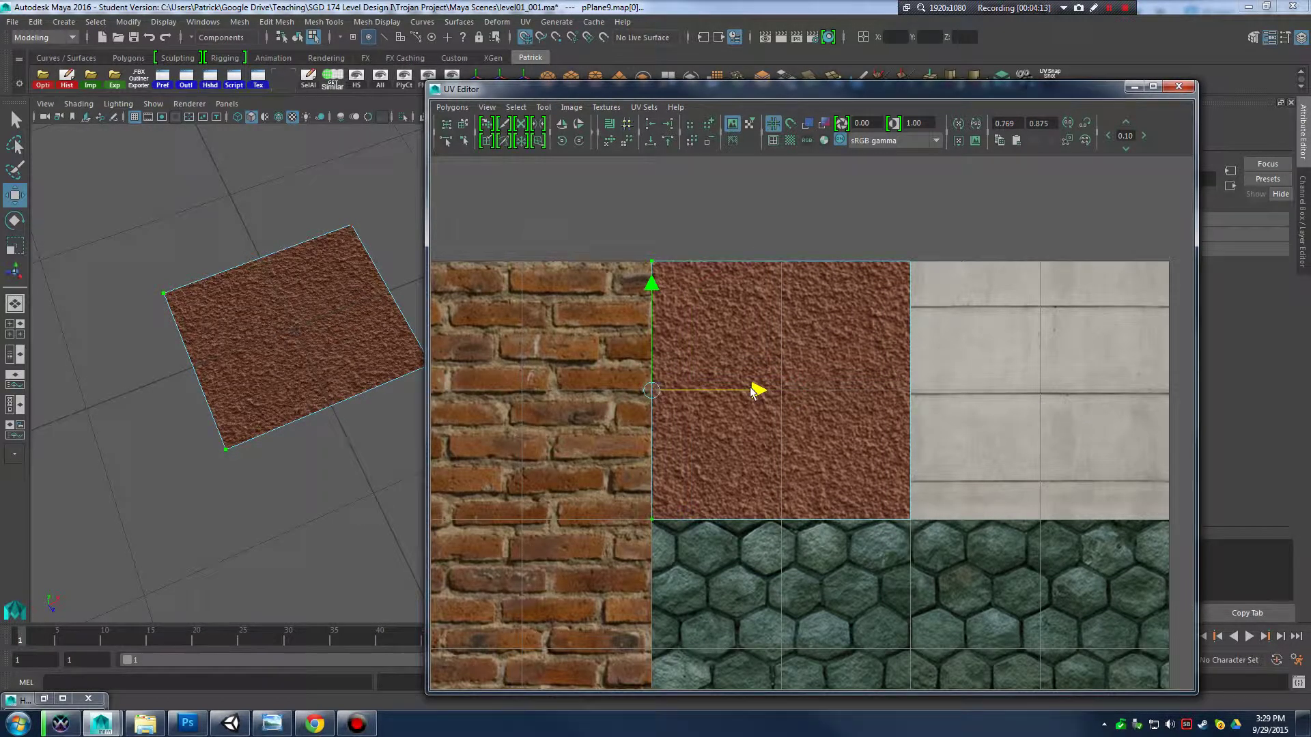
key("ctrl+s")
Return from UV selection to object mode and select the stucco plane as a whole object.
left_click_drag(580, 220, 983, 597)
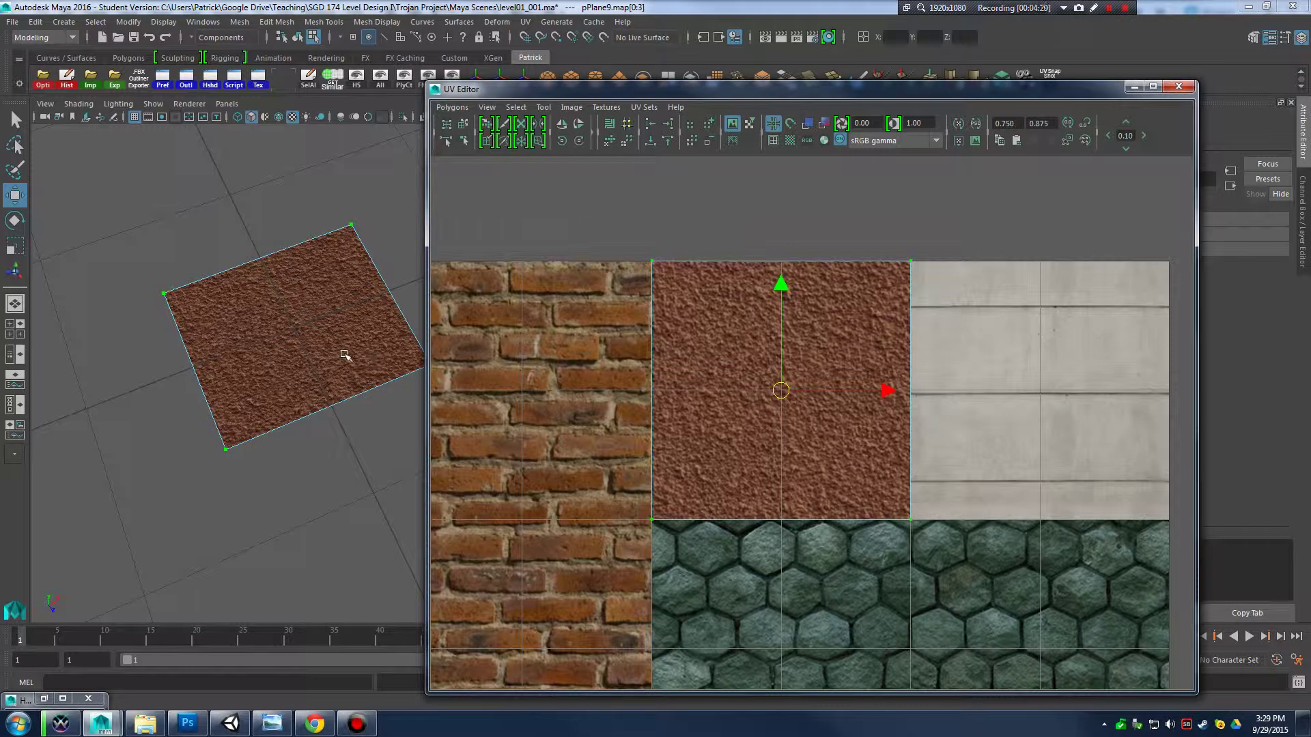
right_click_drag(312, 329, 369, 316)
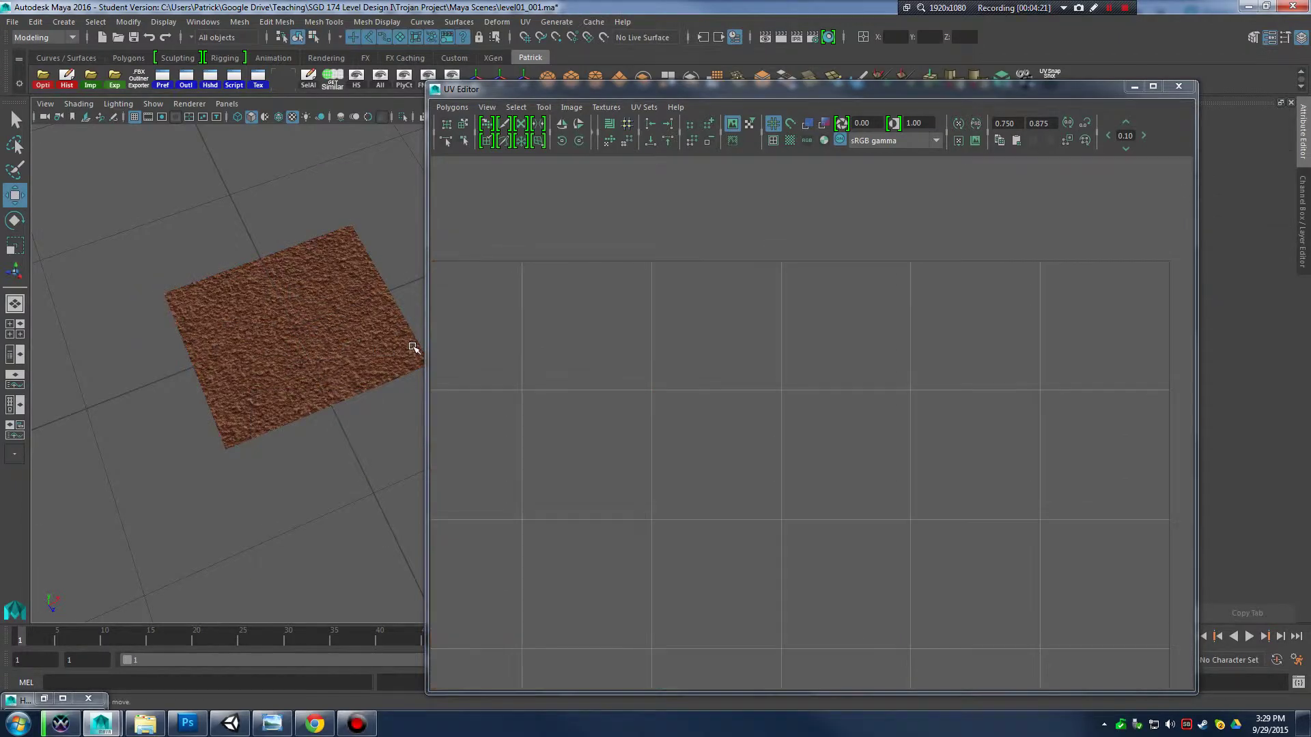
left_click(318, 343)
scroll(725, 408, "down", 3)
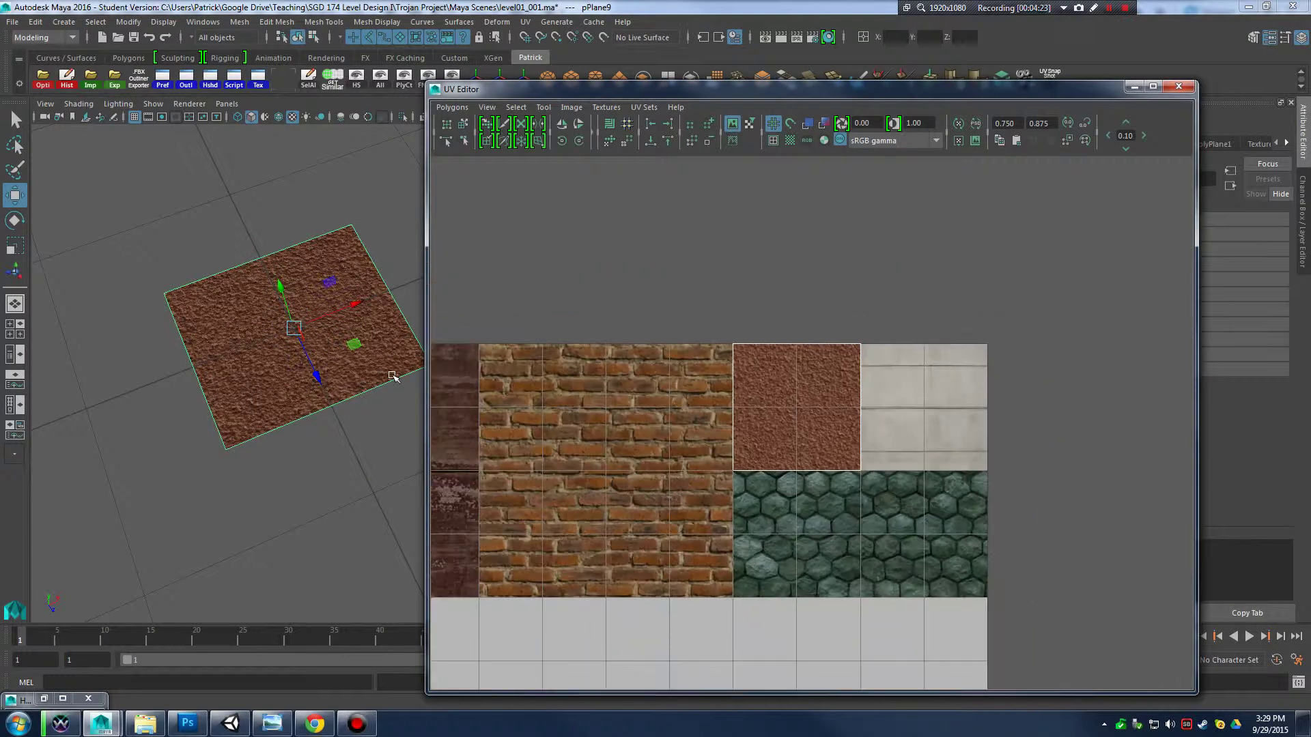
middle_click_drag(725, 409, 890, 401, "alt")
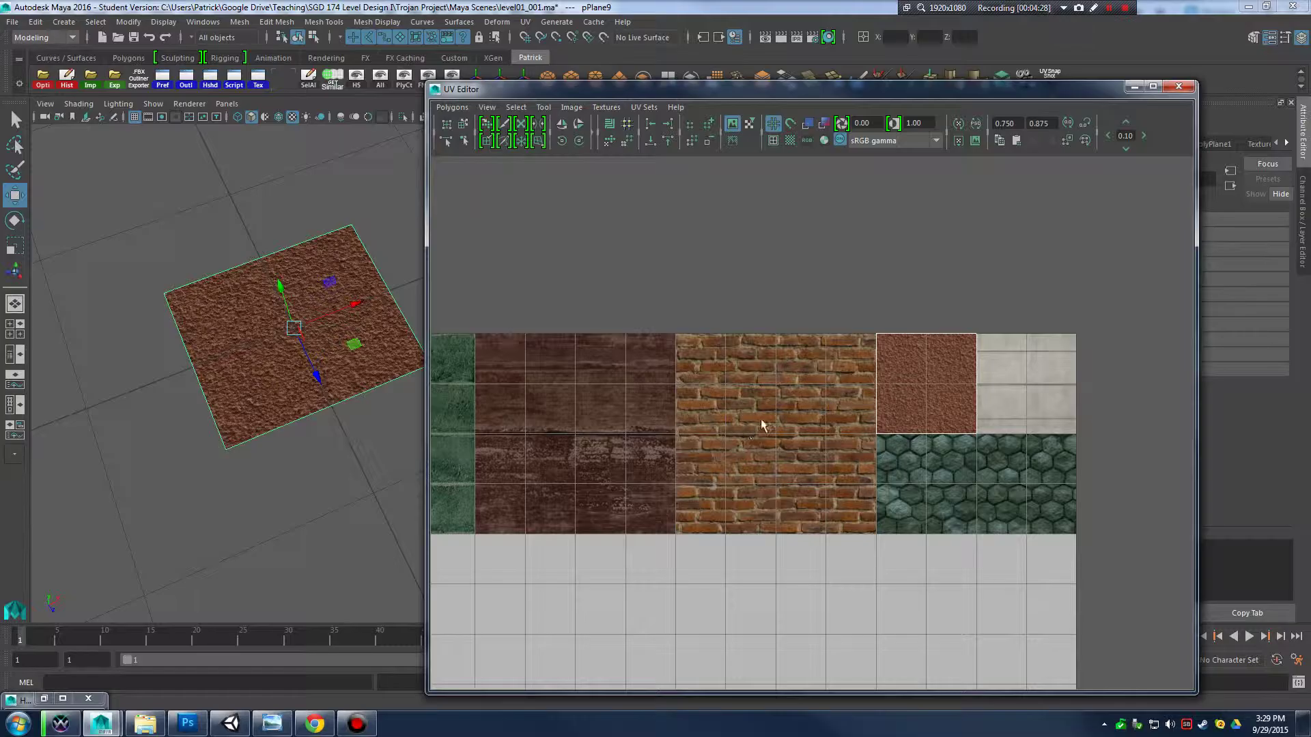
Duplicate the stucco plane and move the copy about 1.28 m along X, clear of the original.
left_click_drag(702, 87, 901, 77)
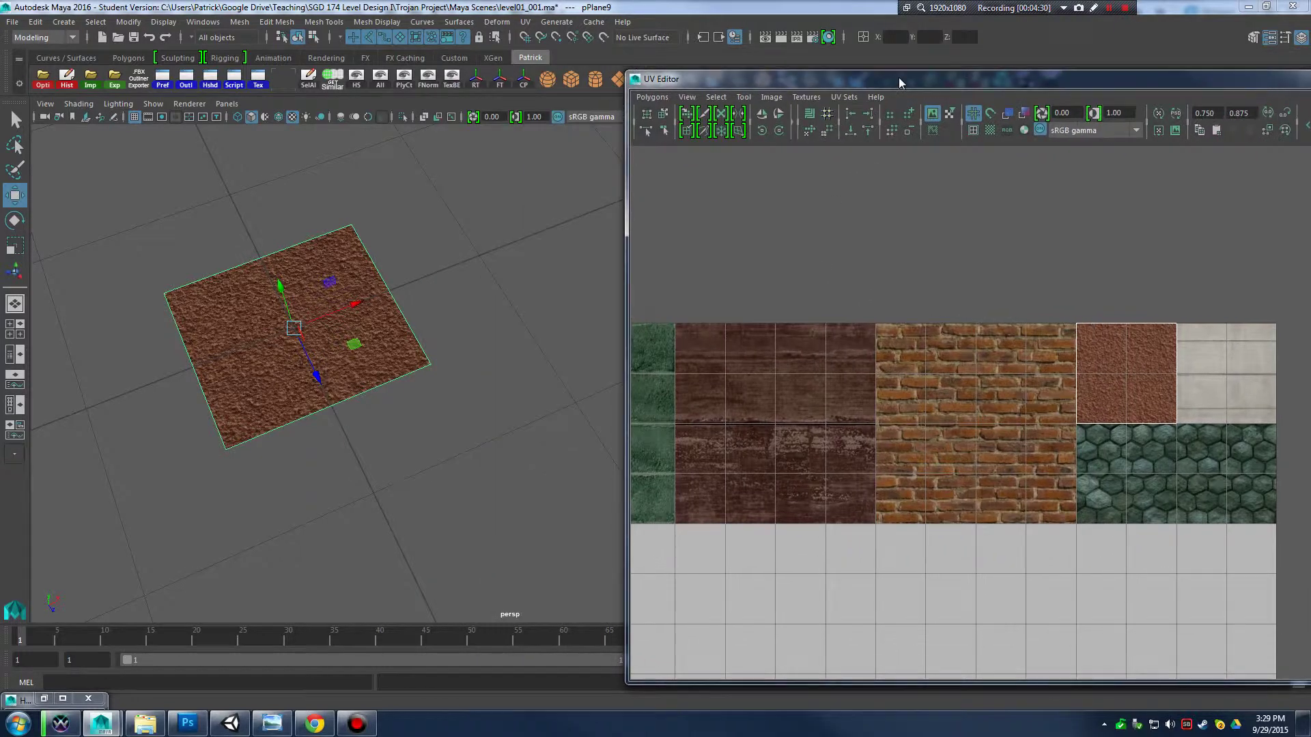
left_click_drag(401, 310, 674, 259, "alt")
key("ctrl+d")
middle_click_drag(456, 293, 362, 305, "alt")
middle_click_drag(451, 319, 381, 333, "alt")
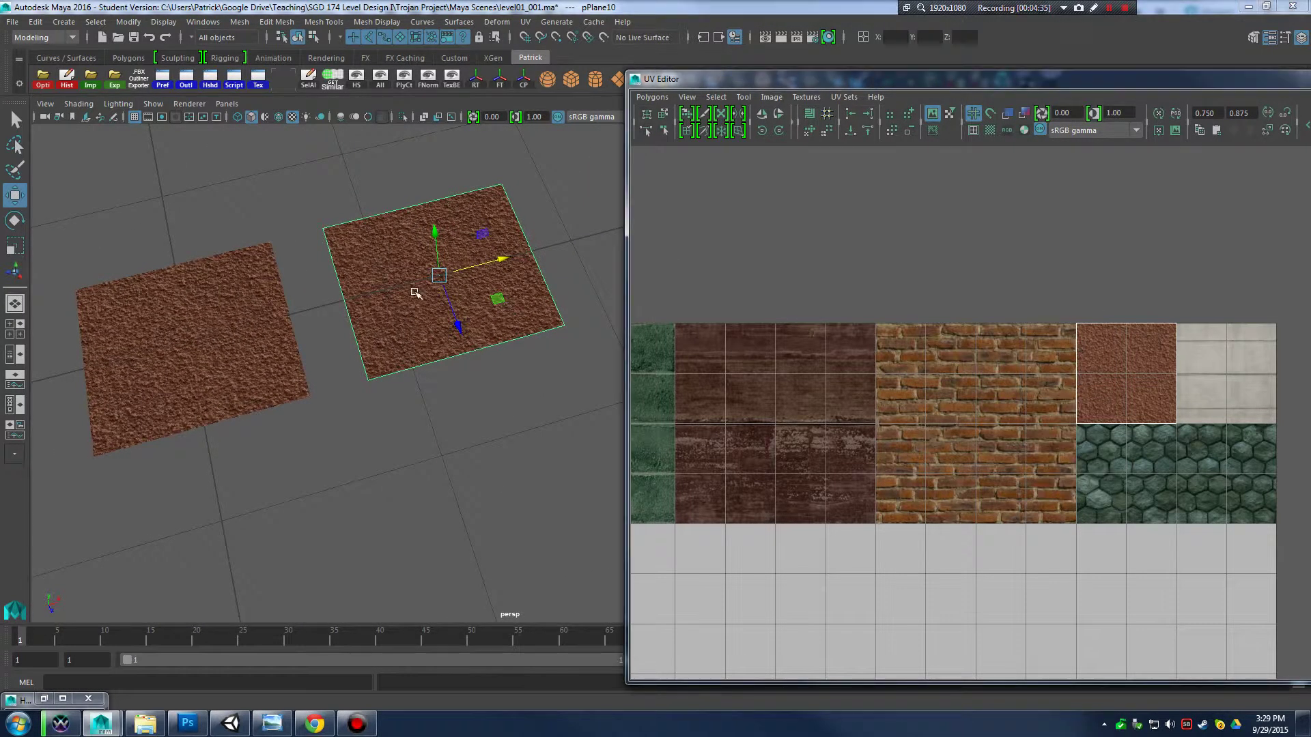
left_click(225, 321)
left_click(440, 302)
Select all UVs of the duplicated plane and move them over the orange brick tile.
right_click(1106, 349)
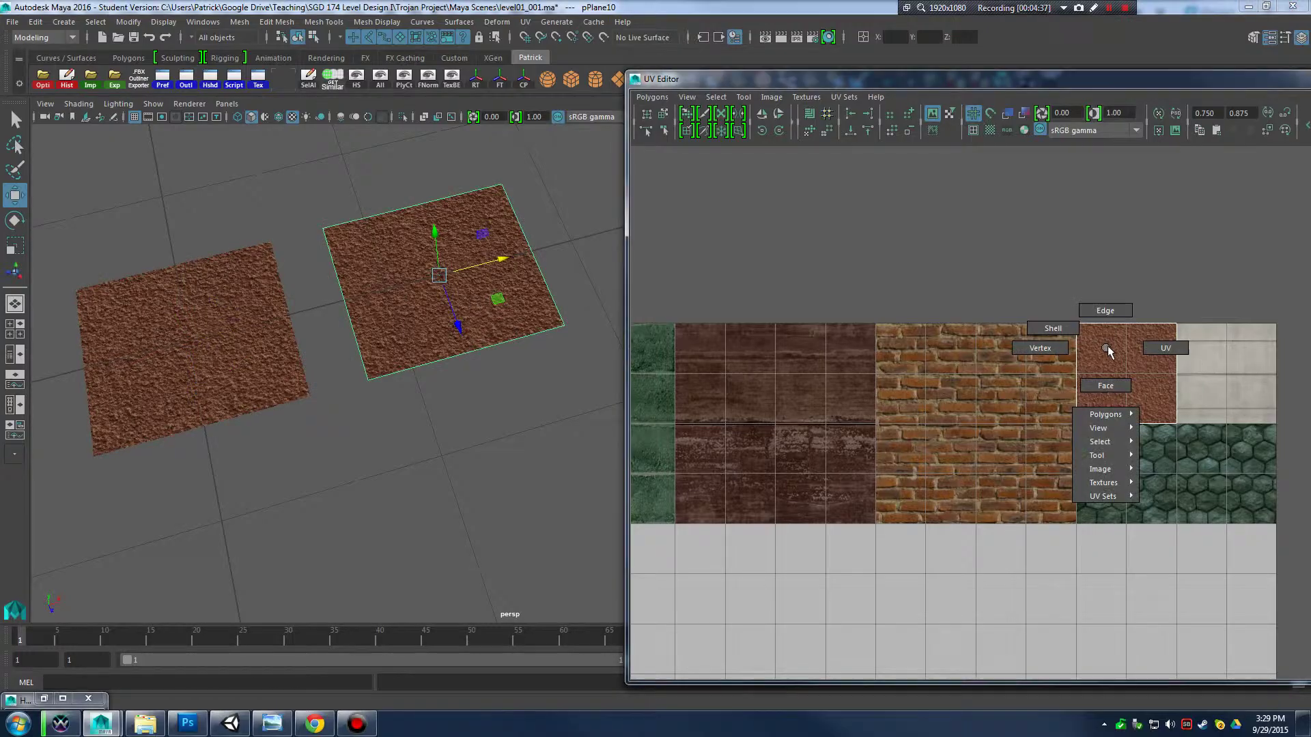
right_click_drag(1105, 352, 1165, 348)
left_click_drag(992, 284, 1233, 434)
left_click_drag(1232, 374, 1022, 373)
Grid-snap the copy's UV edges to the borders of the full orange brick tile.
left_click_drag(805, 258, 1088, 367)
key("x")
mouse_move(953, 239)
left_mouse_down()
mouse_move(944, 277)
mouse_move(953, 220)
left_mouse_up()
left_click_drag(864, 290, 954, 493)
left_click_drag(1009, 379, 958, 375)
left_click(925, 325)
left_click_drag(757, 308, 879, 526)
left_click_drag(957, 374, 975, 380)
left_click_drag(982, 314, 1048, 547)
left_click_drag(1106, 371, 1184, 390)
left_click_drag(792, 399, 1191, 527)
left_click_drag(970, 377, 976, 418)
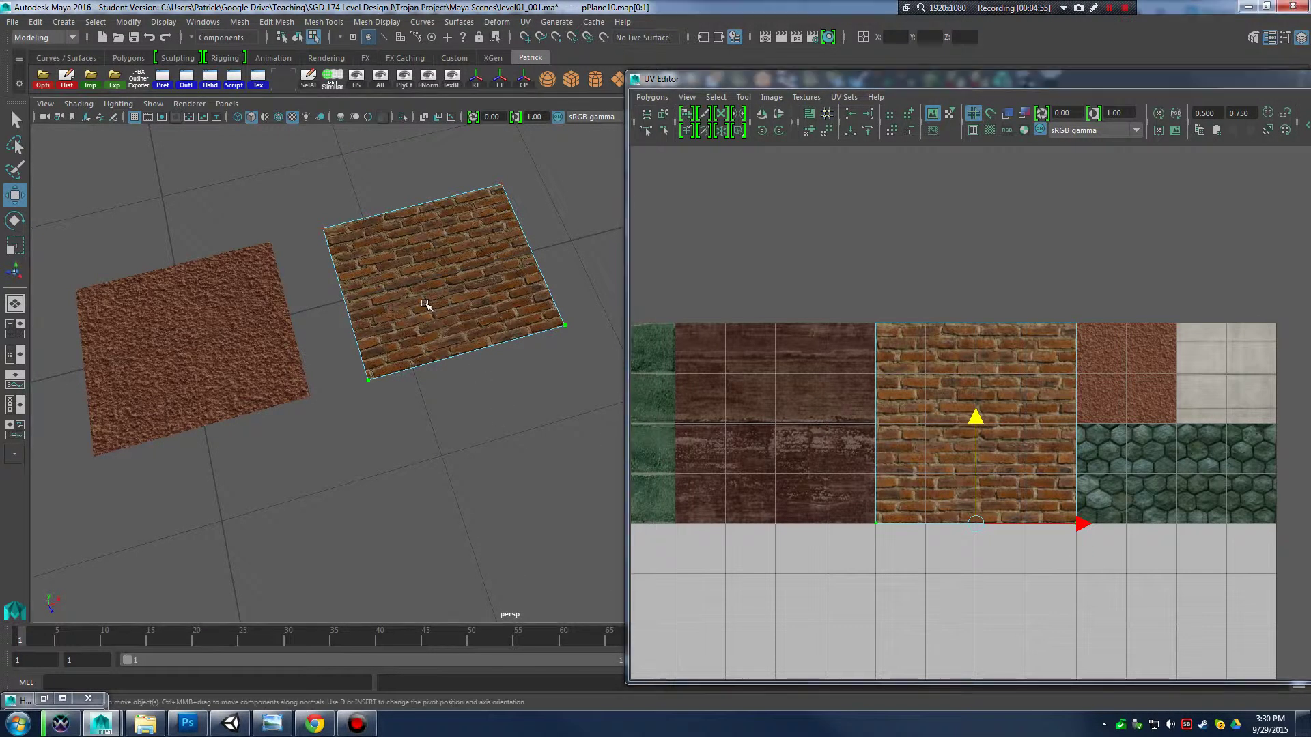
Return to object mode and compare the texture resolution of the stucco and brick planes up close.
right_click_drag(425, 303, 478, 276)
left_click(504, 398)
left_click_drag(504, 398, 489, 462, "alt")
middle_click_drag(467, 409, 514, 473, "alt")
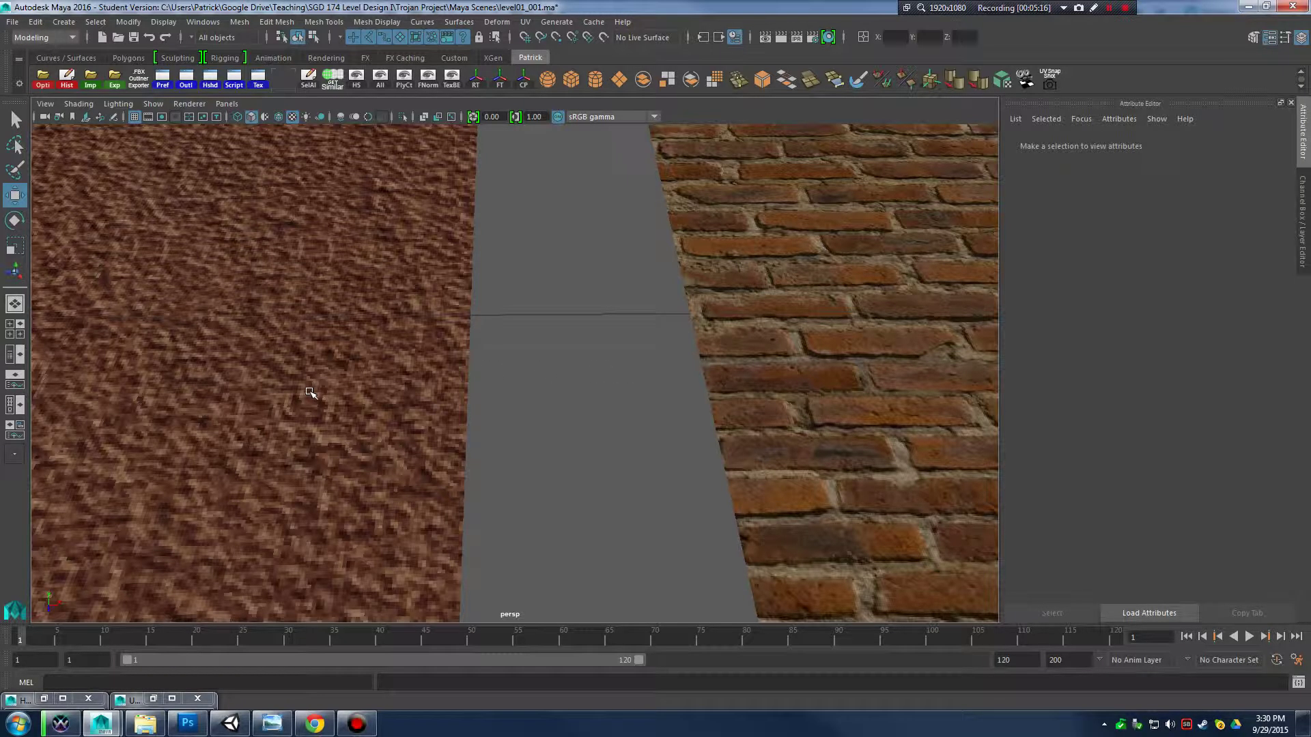
left_click(386, 391)
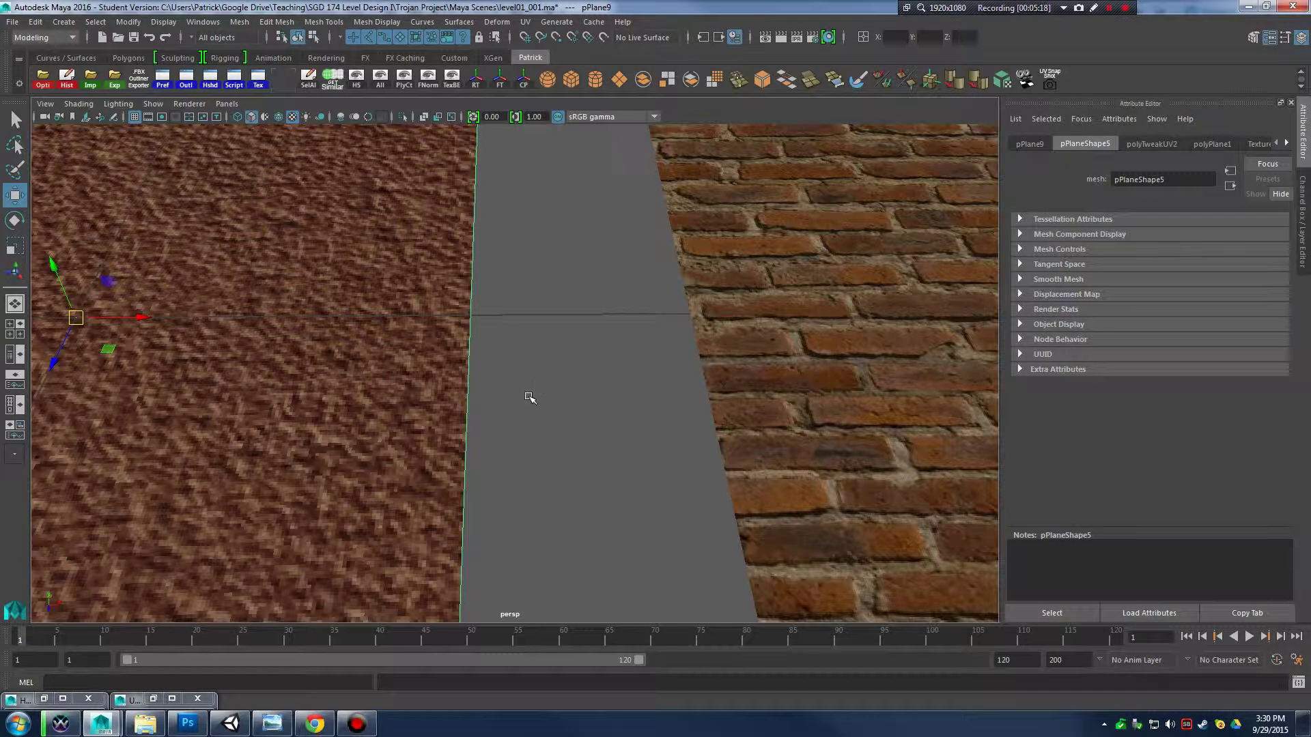
scroll(437, 354, "down", 5)
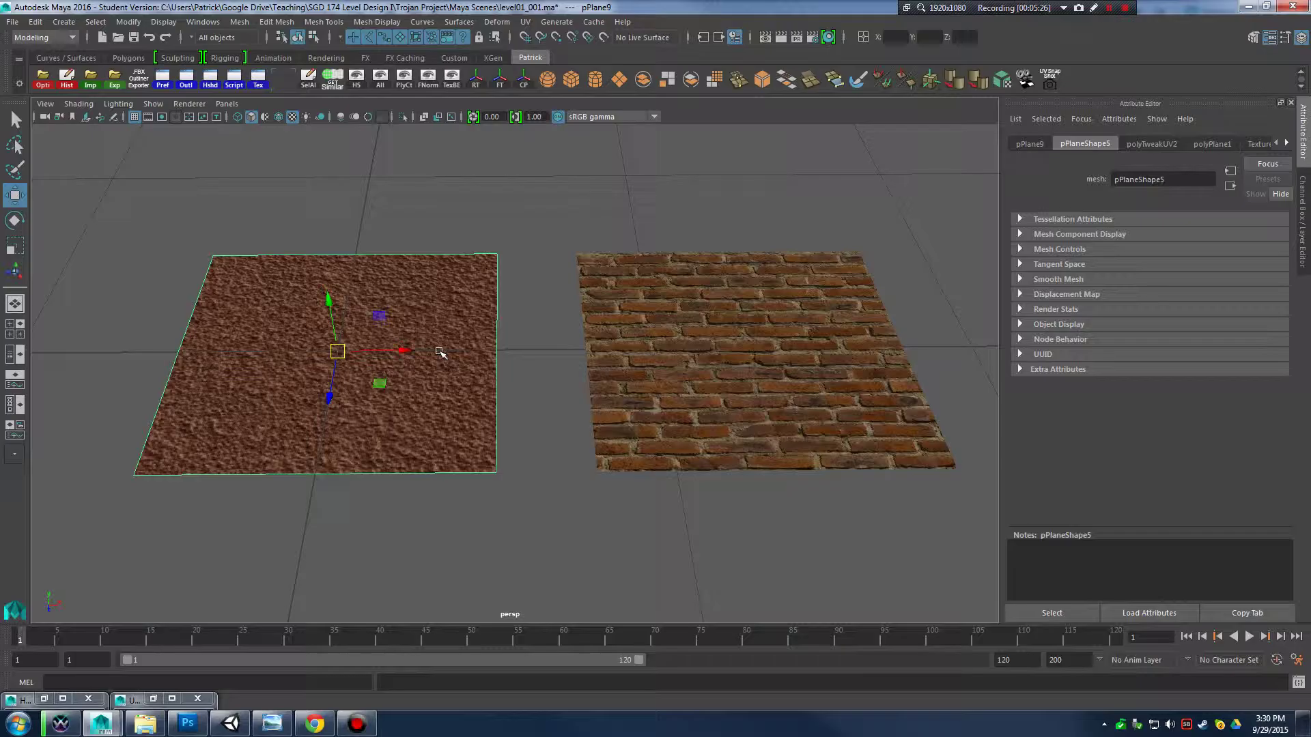
Examine the tile layout of Texture_Sheet.psd in Photoshop, check the blocked-out buildings in Unity, and return to Maya.
left_click(200, 727)
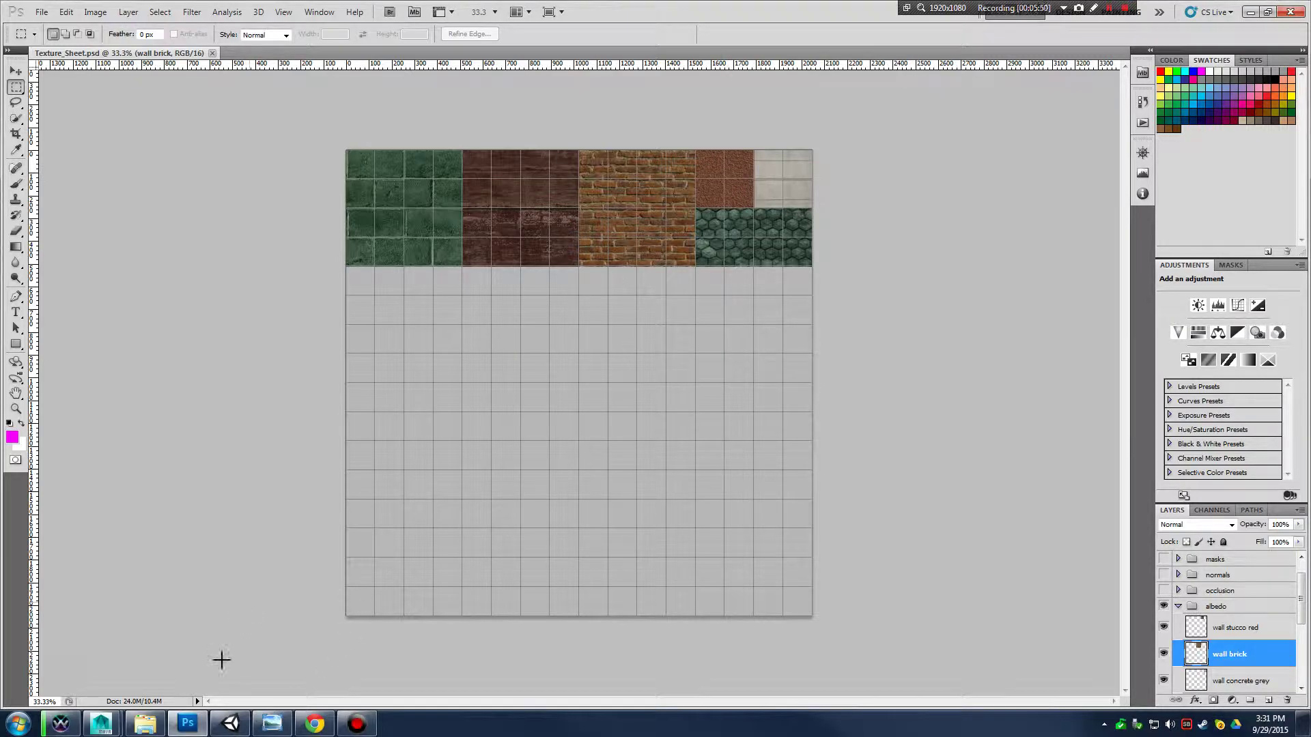
left_click(229, 725)
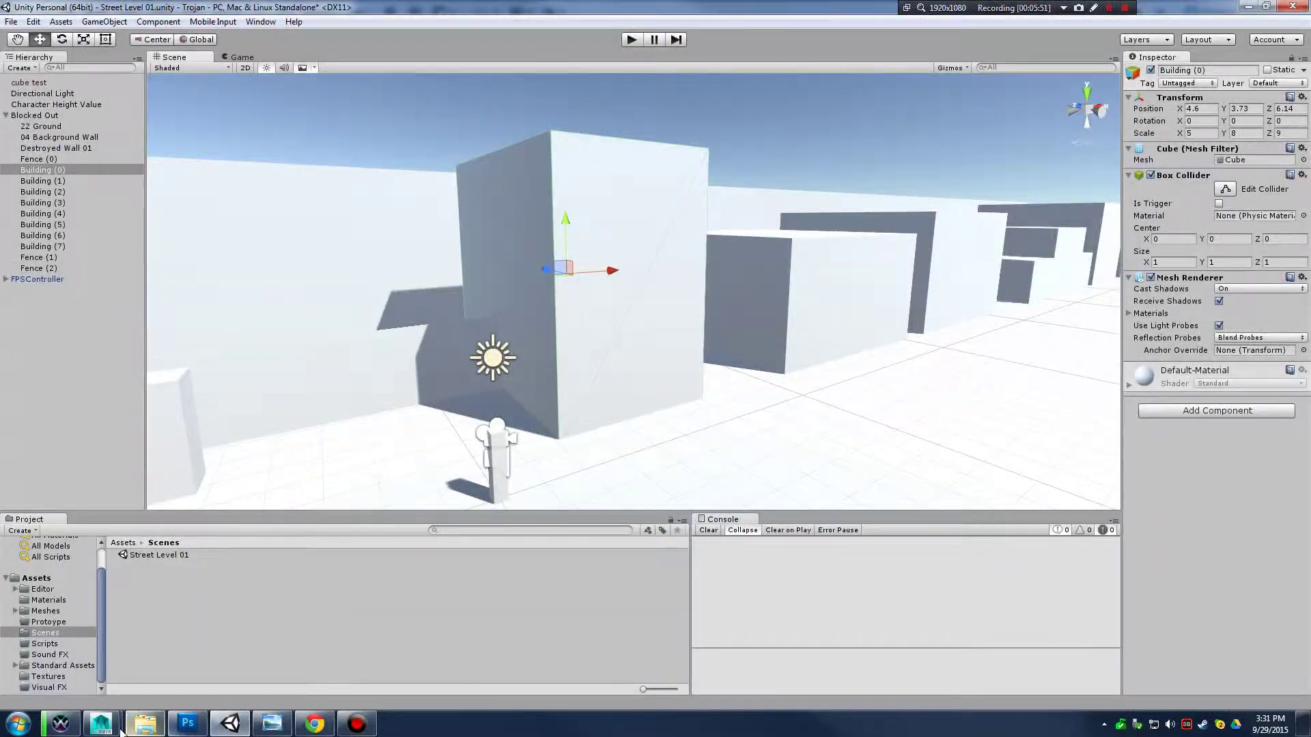
mouse_move(127, 710)
left_click(237, 652)
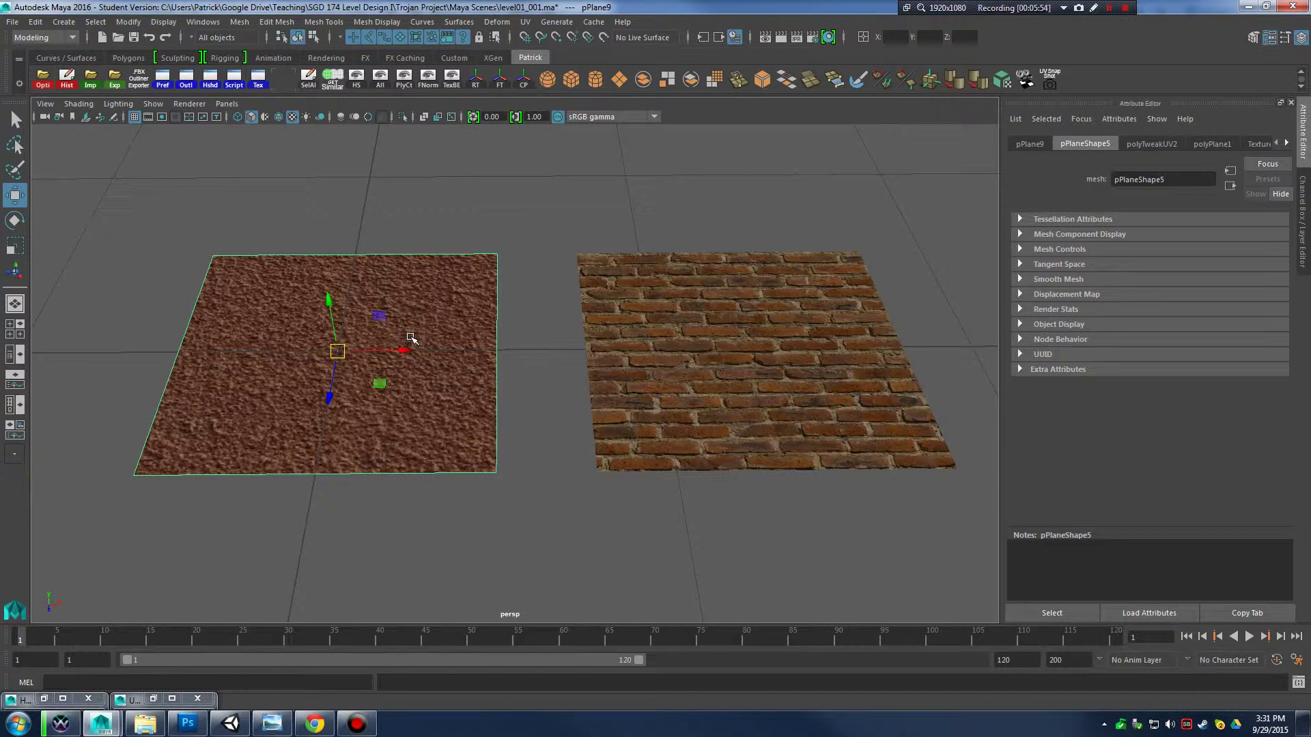
Set the stucco plane's X, Y and Z scale to 0.5, and check Building (0)'s scale values in Unity.
left_click(1301, 38)
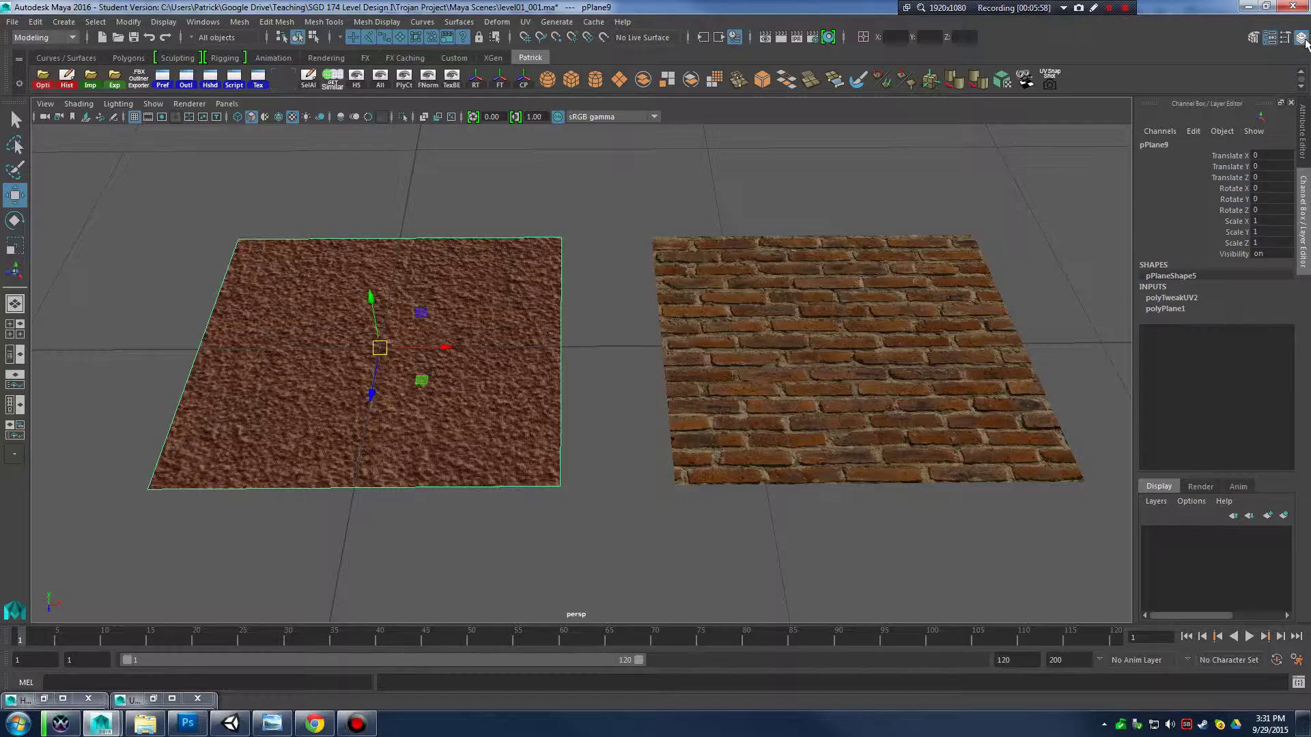
left_click_drag(1269, 221, 1271, 243)
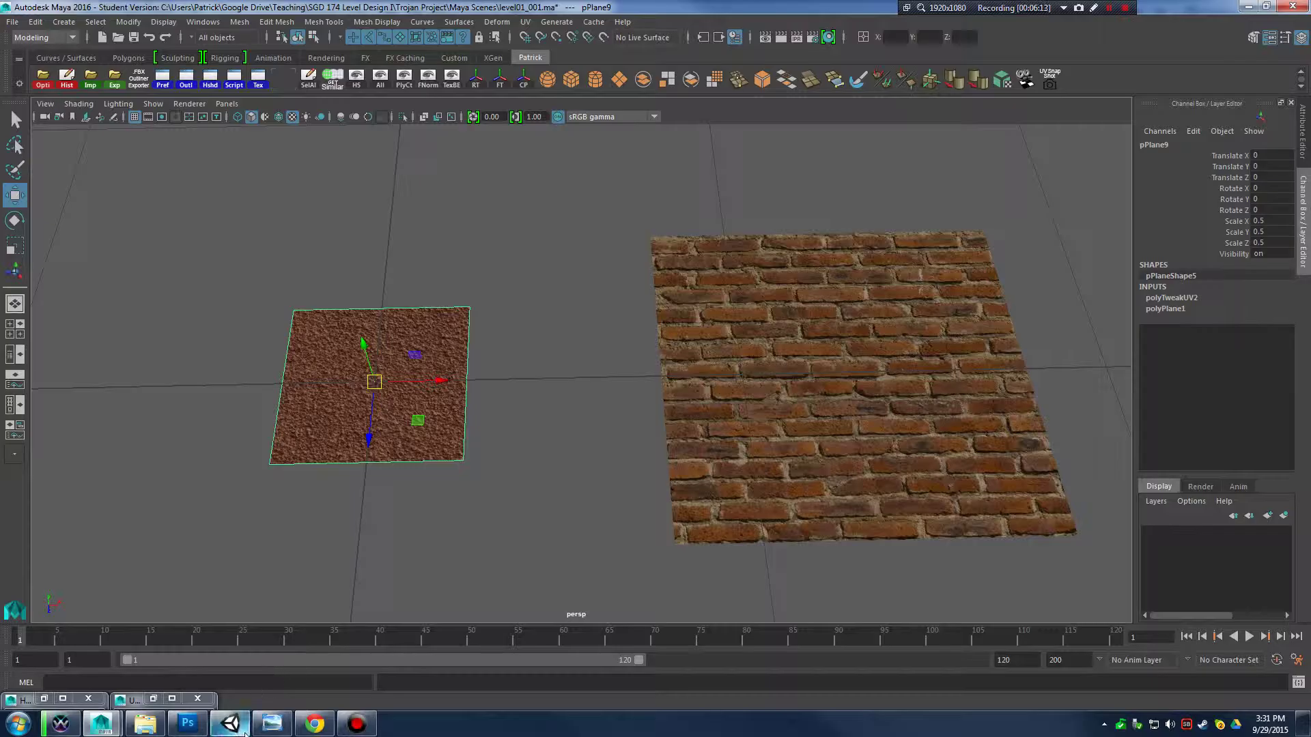
left_click(230, 723)
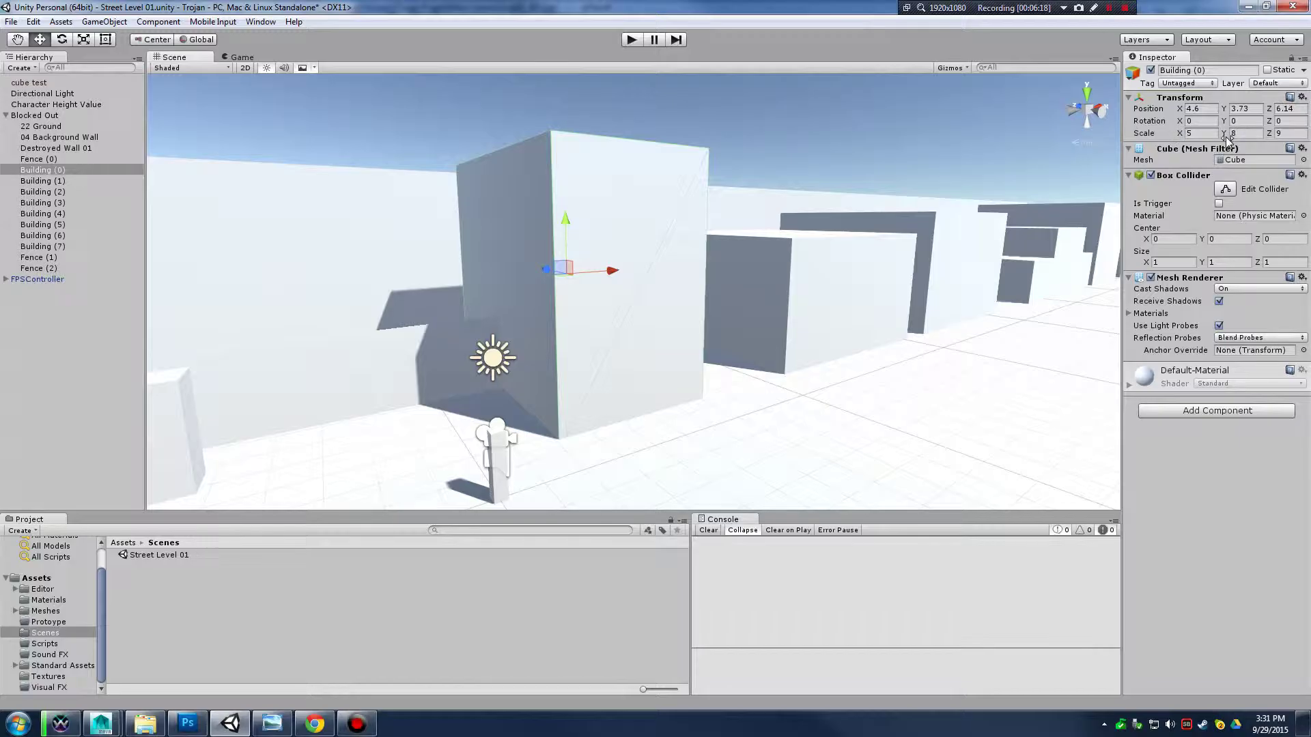
left_click(1248, 6)
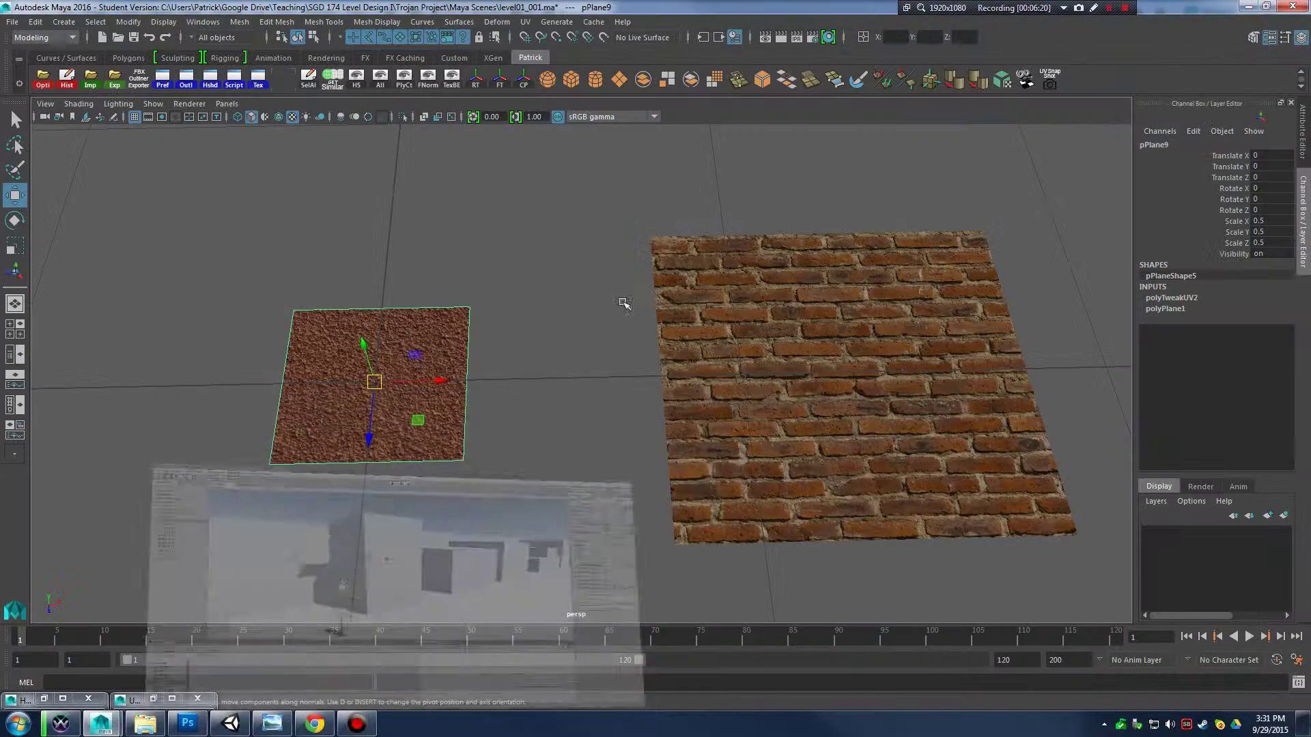
Delete the brick-textured copy of the plane.
left_click_drag(472, 368, 441, 434, "alt")
left_click(846, 371)
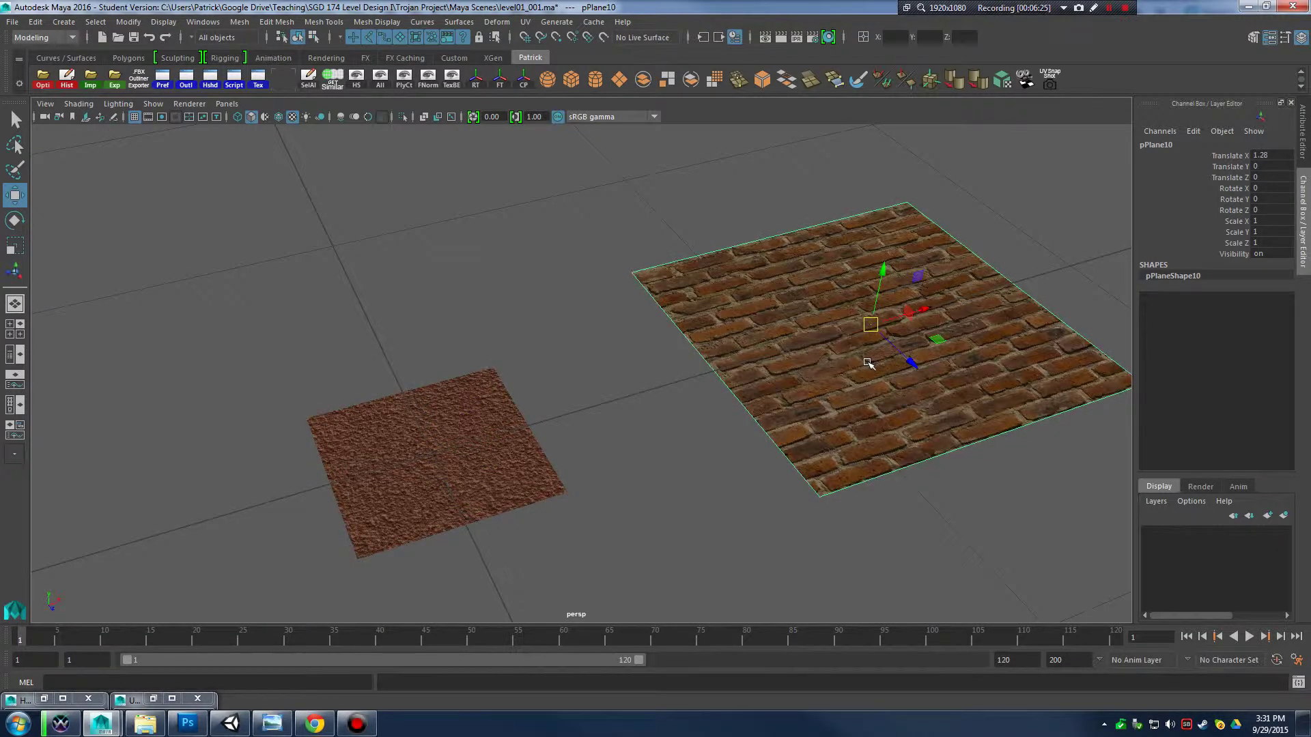
key("Delete")
Select the stucco plane and snap its pivot point to the corner vertex nearest the camera.
left_click(462, 446)
middle_click_drag(533, 416, 600, 363, "alt")
left_click_drag(655, 381, 644, 392, "alt")
right_click_drag(644, 391, 772, 385, "alt")
middle_click_drag(773, 384, 878, 331, "alt")
scroll(729, 392, "up", 1)
key("d")
left_click_drag(647, 314, 580, 432, "alt")
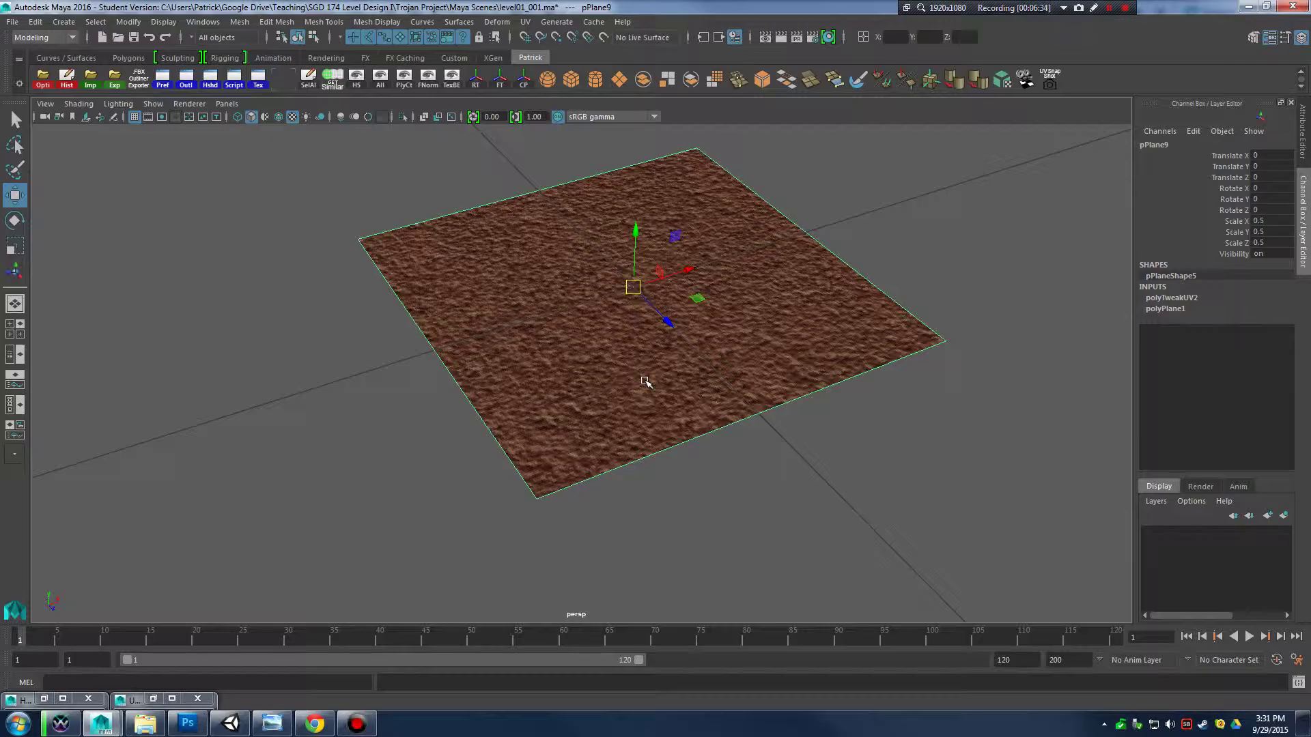
key("d")
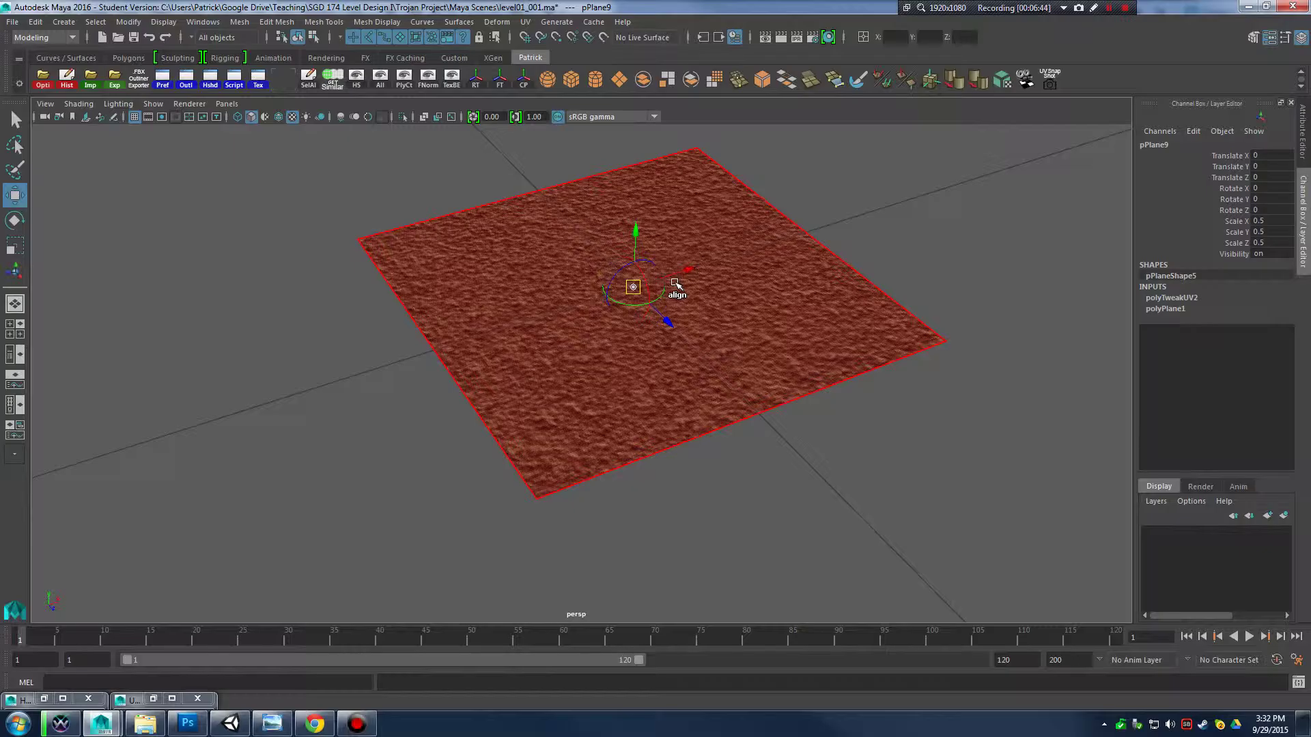
key("v")
left_click_drag(634, 287, 591, 453)
mouse_move(535, 418)
left_mouse_down()
mouse_move(531, 348)
mouse_move(535, 417)
left_mouse_up()
Move the stucco plane so its pivot corner snaps to the grid's world origin.
left_click_drag(535, 435, 631, 286)
left_click_drag(631, 293, 710, 321, "alt")
middle_click_drag(710, 321, 703, 435, "alt")
right_click_drag(703, 435, 752, 442, "alt")
Rotate the stucco plane upright about its corner pivot, setting Rotate X to exactly 90.
key("e")
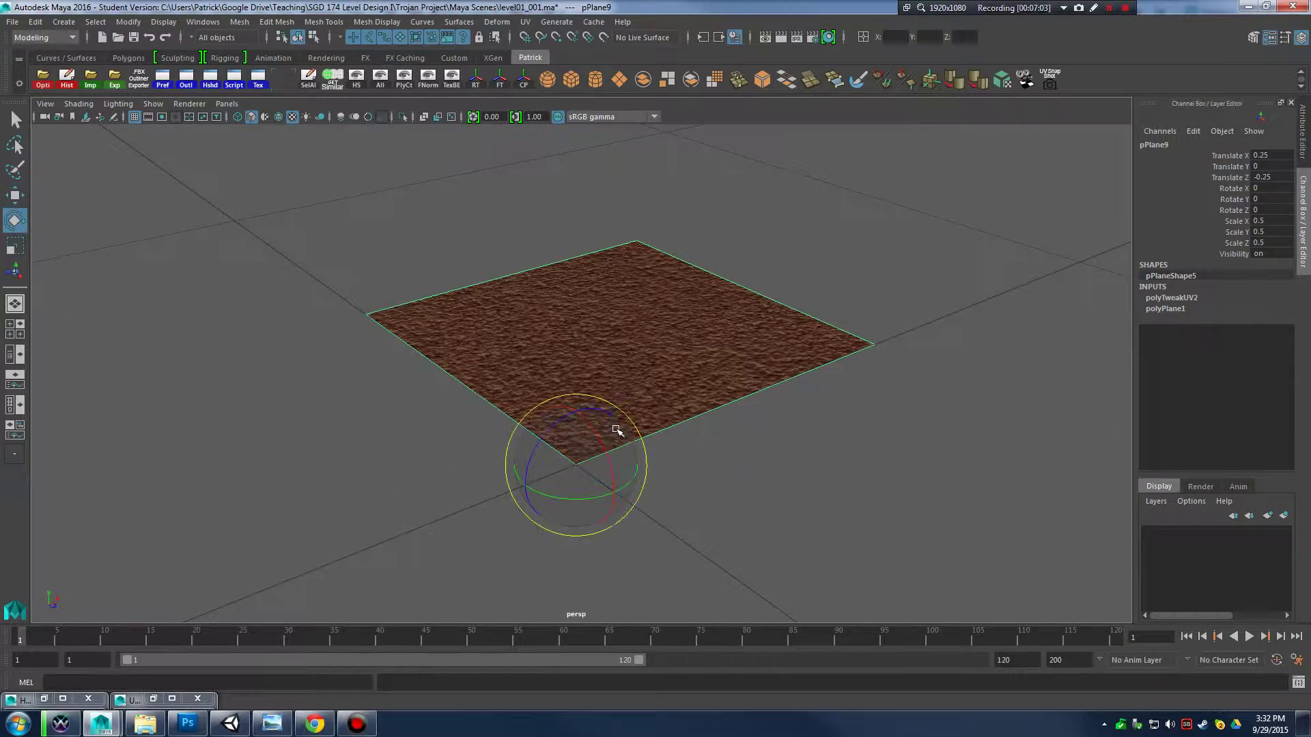
left_click_drag(588, 430, 639, 499)
left_click(1274, 188)
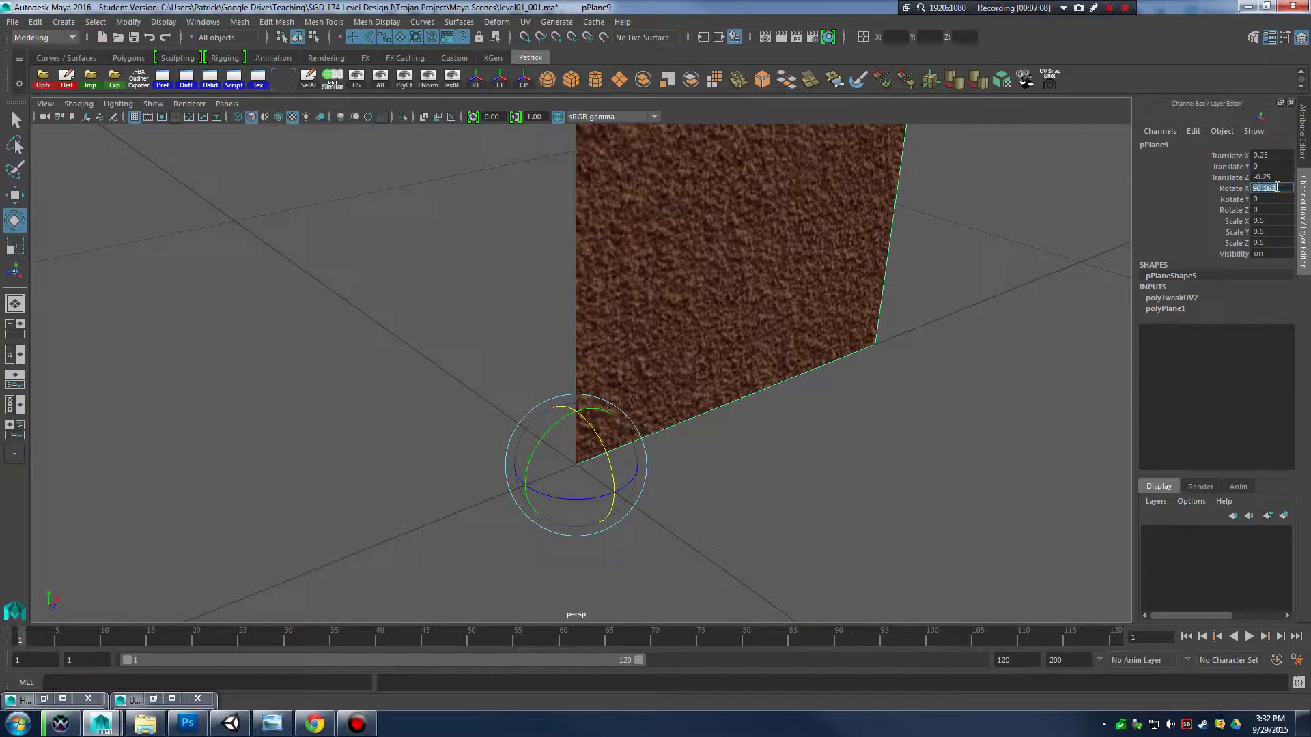
type("90")
key("Return")
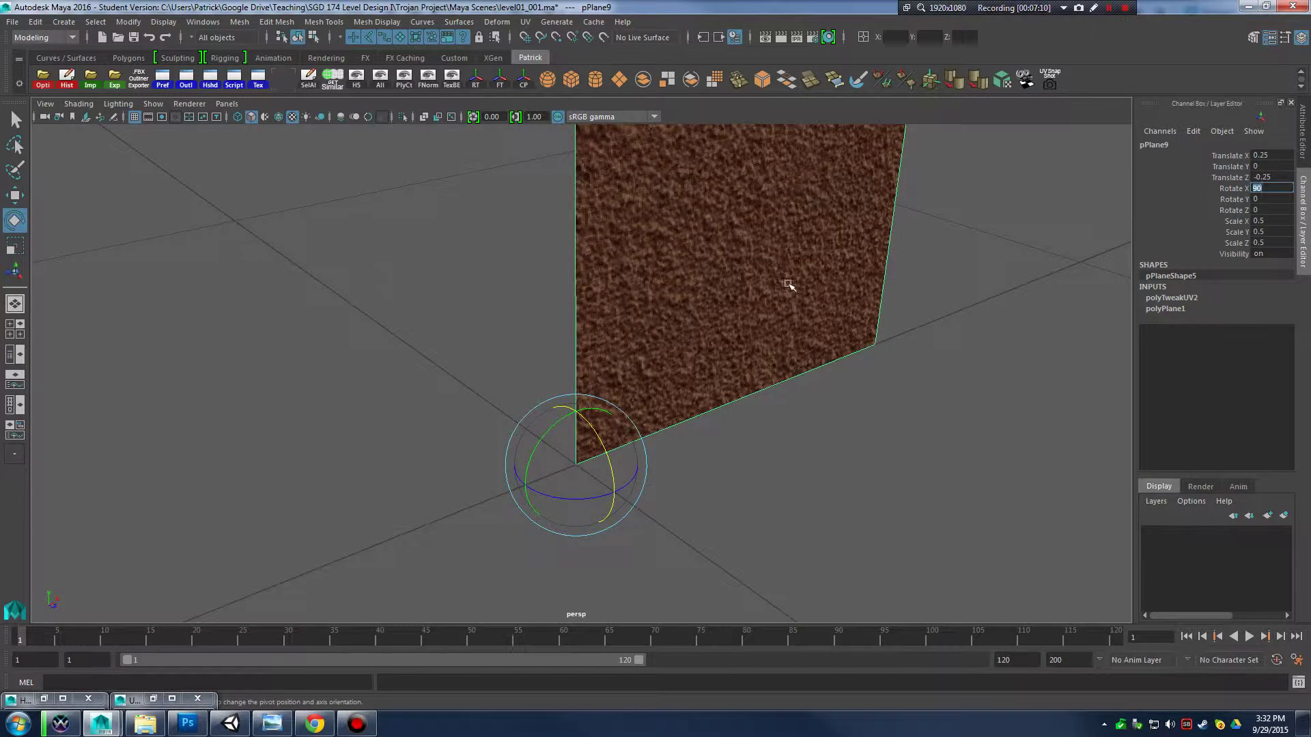
Freeze the transformations of the upright stucco plane.
middle_click_drag(800, 275, 792, 388, "alt")
left_click_drag(791, 388, 667, 346, "alt")
right_click_drag(667, 346, 828, 354, "alt")
left_click_drag(828, 354, 881, 375, "alt")
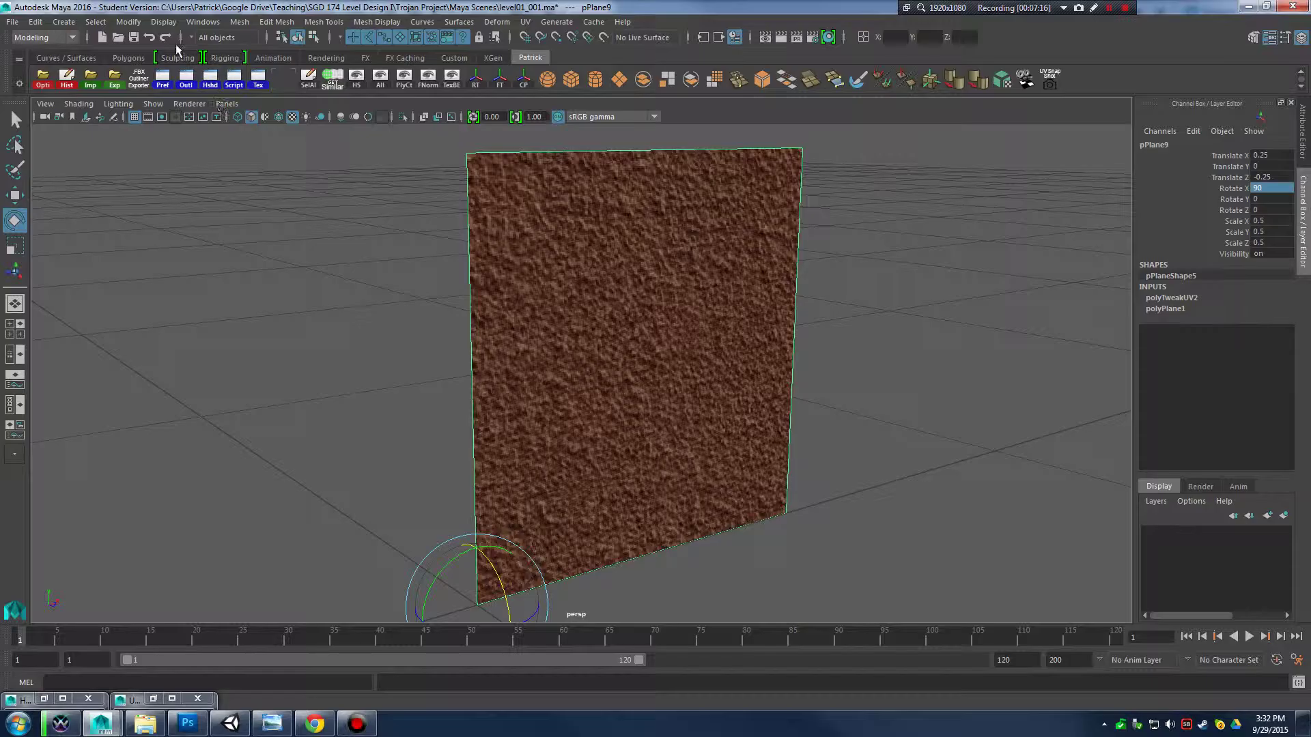
left_click(164, 23)
mouse_move(130, 26)
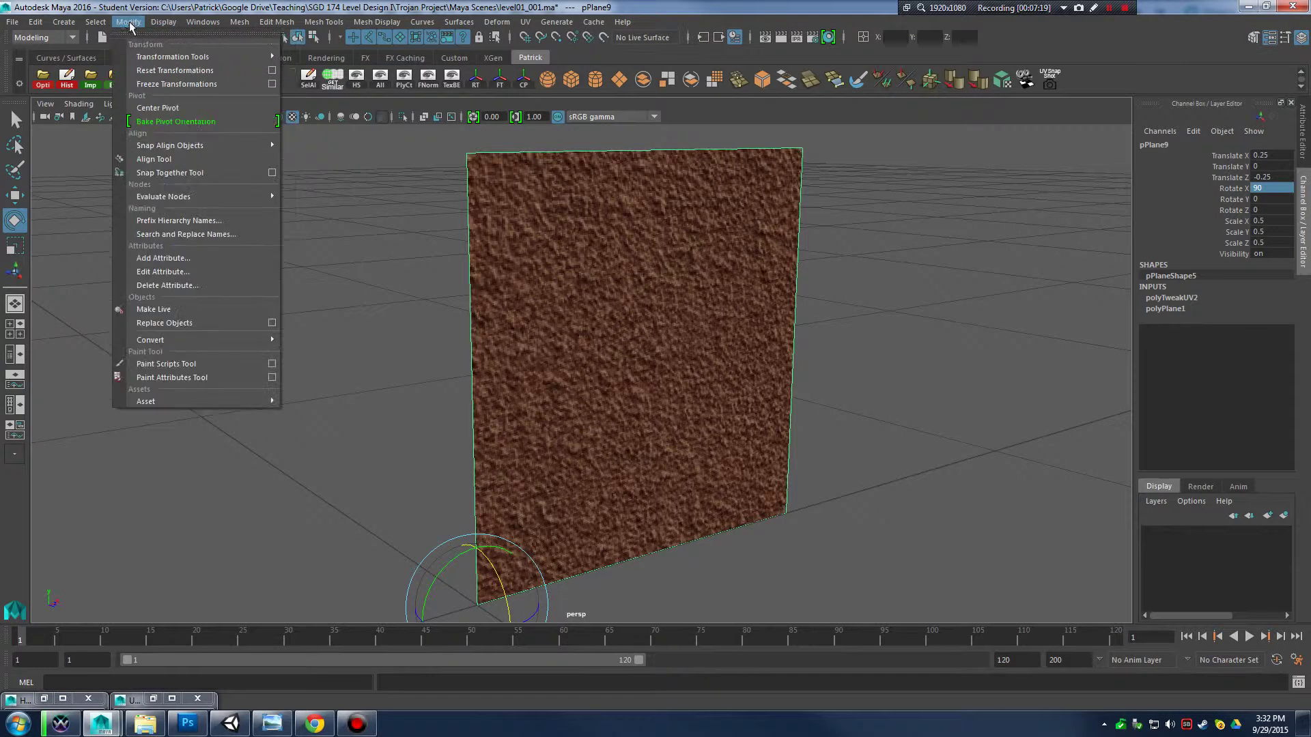
left_click(185, 85)
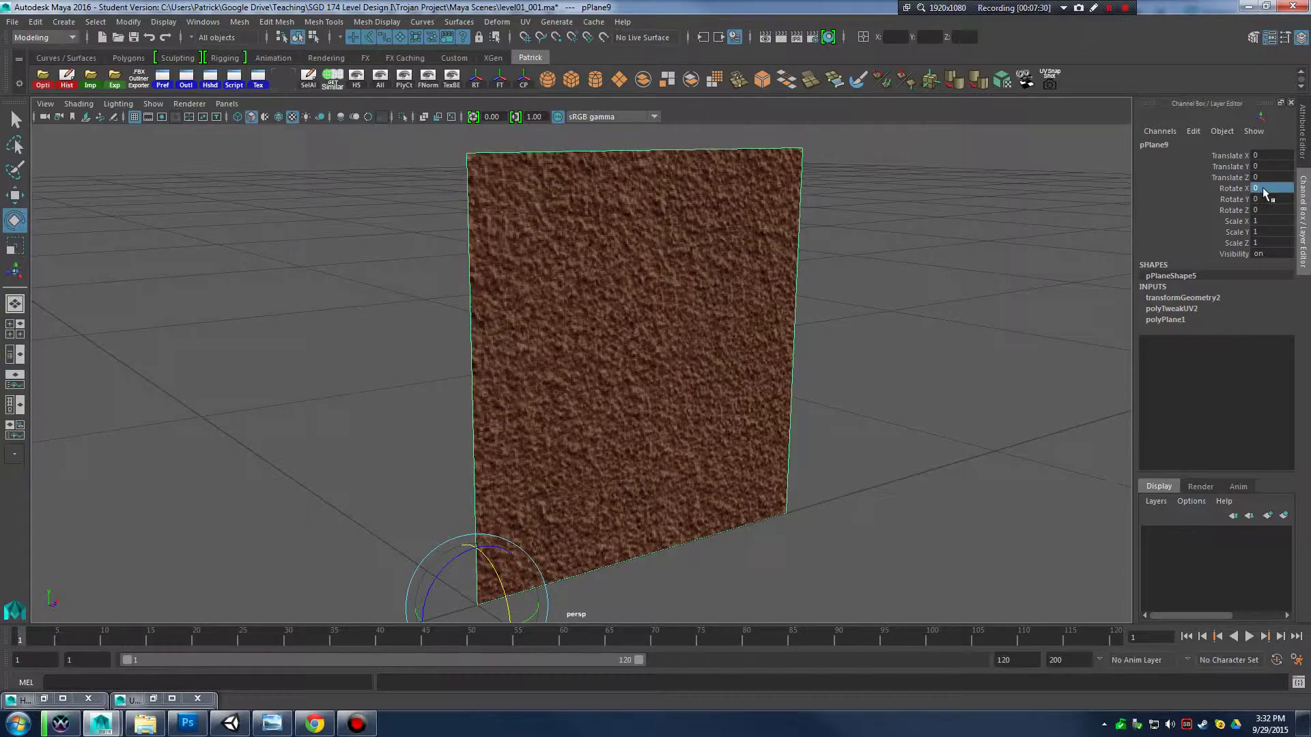
Duplicate the upright stucco wall plane in place.
left_click(837, 331)
left_click(671, 332)
right_click_drag(807, 330, 647, 345, "alt")
left_click_drag(646, 345, 687, 367, "alt")
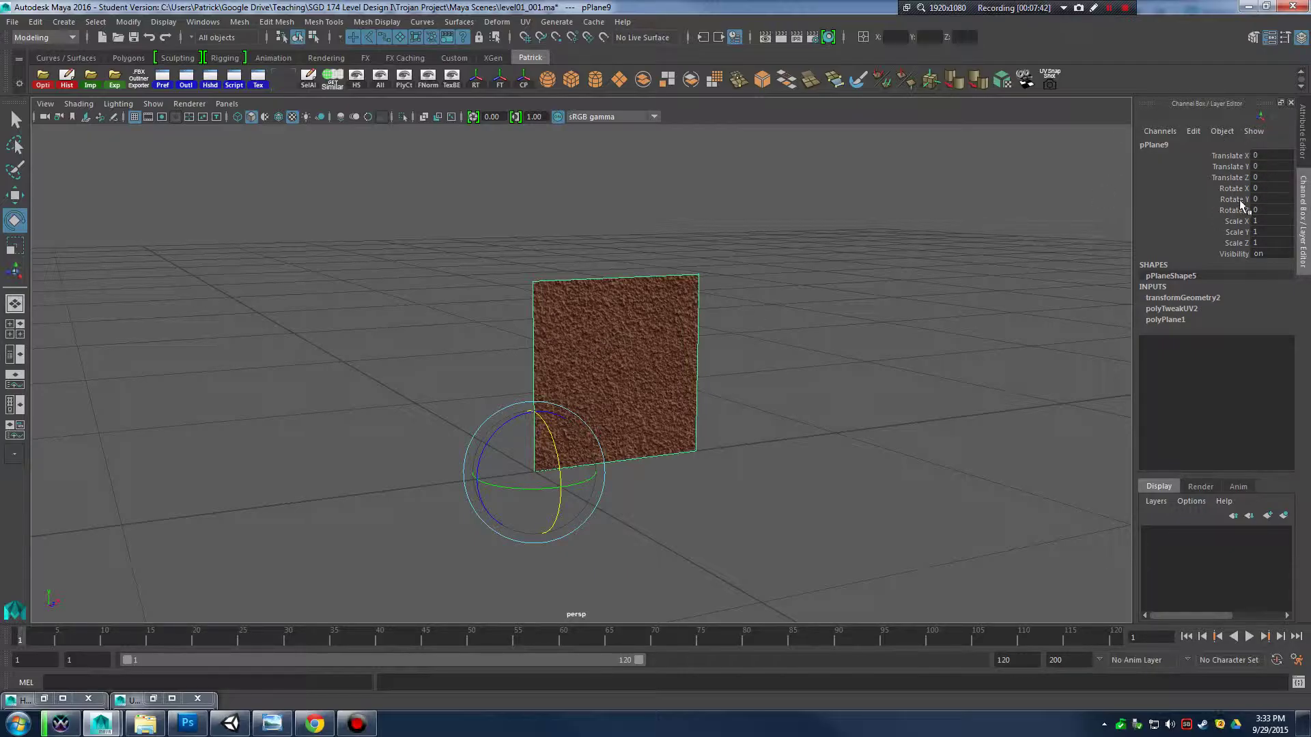
mouse_move(683, 431)
left_mouse_down("alt")
mouse_move(695, 413)
mouse_move(689, 430)
left_mouse_up("alt")
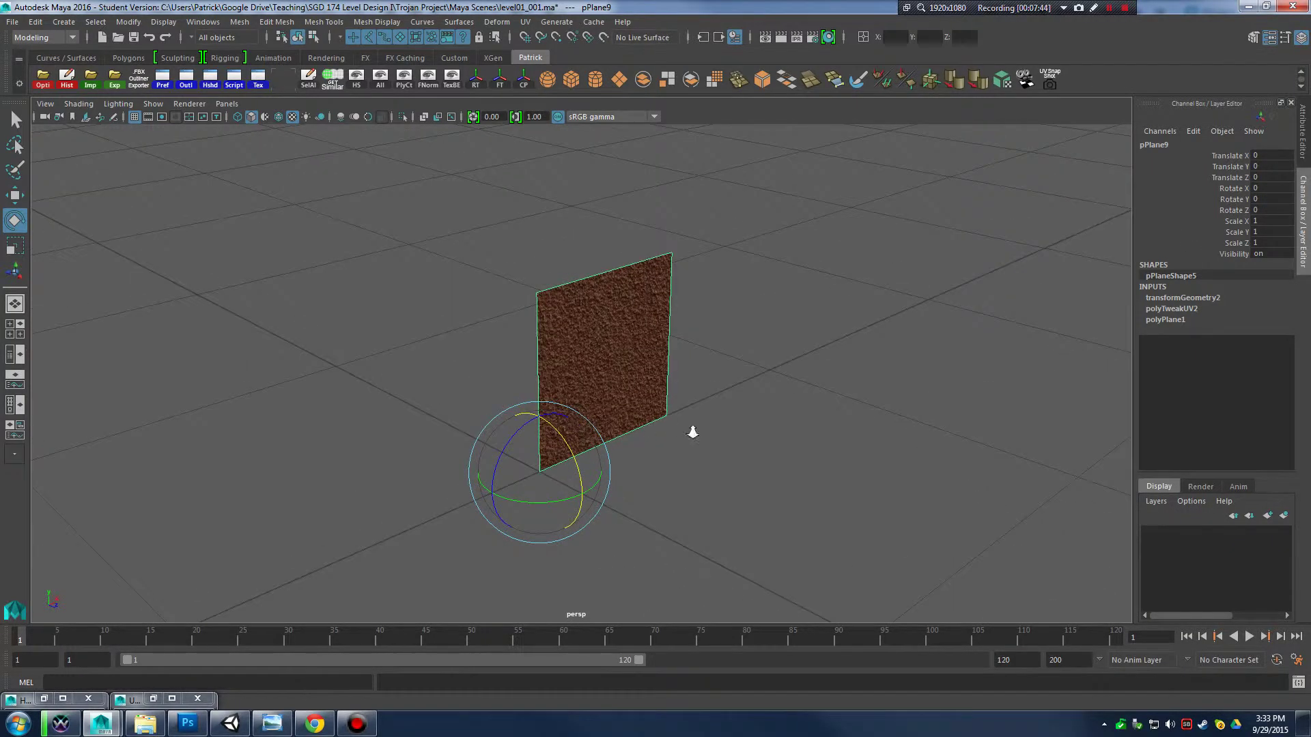
scroll(688, 430, "up", 3)
left_click_drag(1051, 271, 746, 386, "alt")
right_click_drag(746, 386, 558, 374, "alt")
left_click_drag(557, 374, 597, 385, "alt")
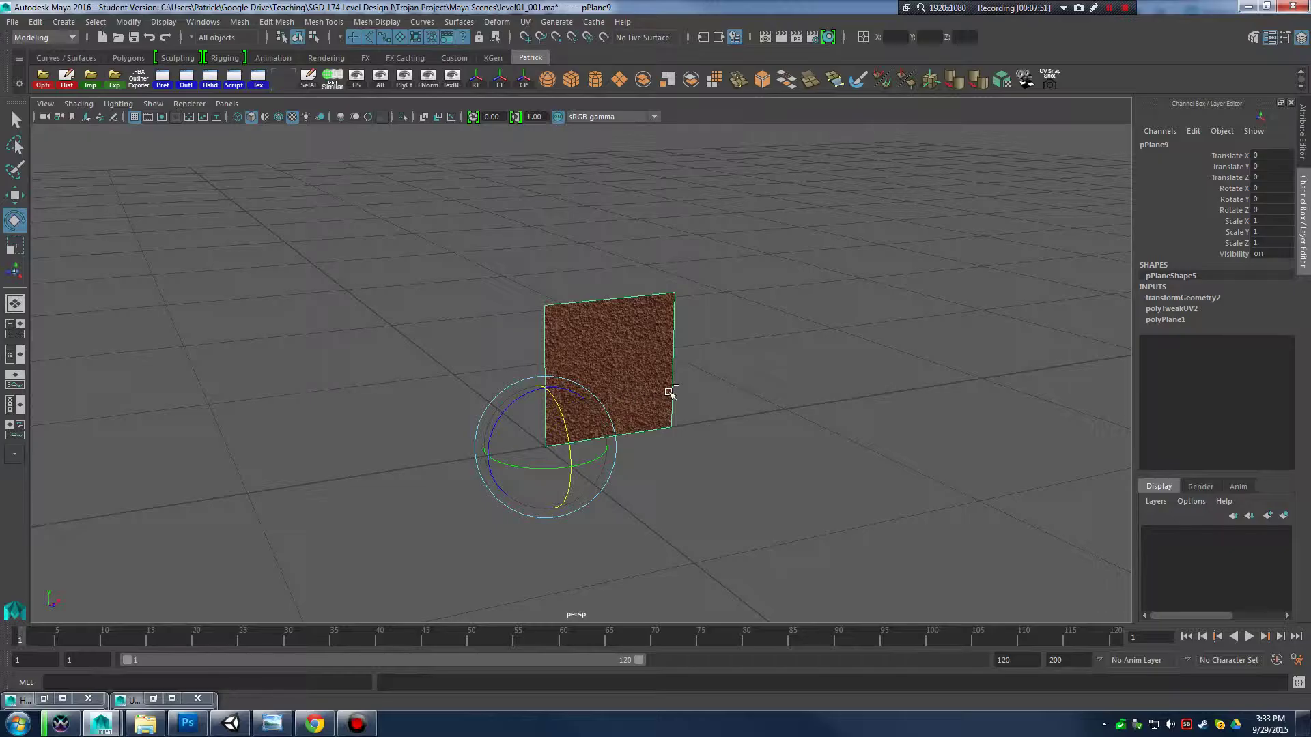
key("ctrl+d")
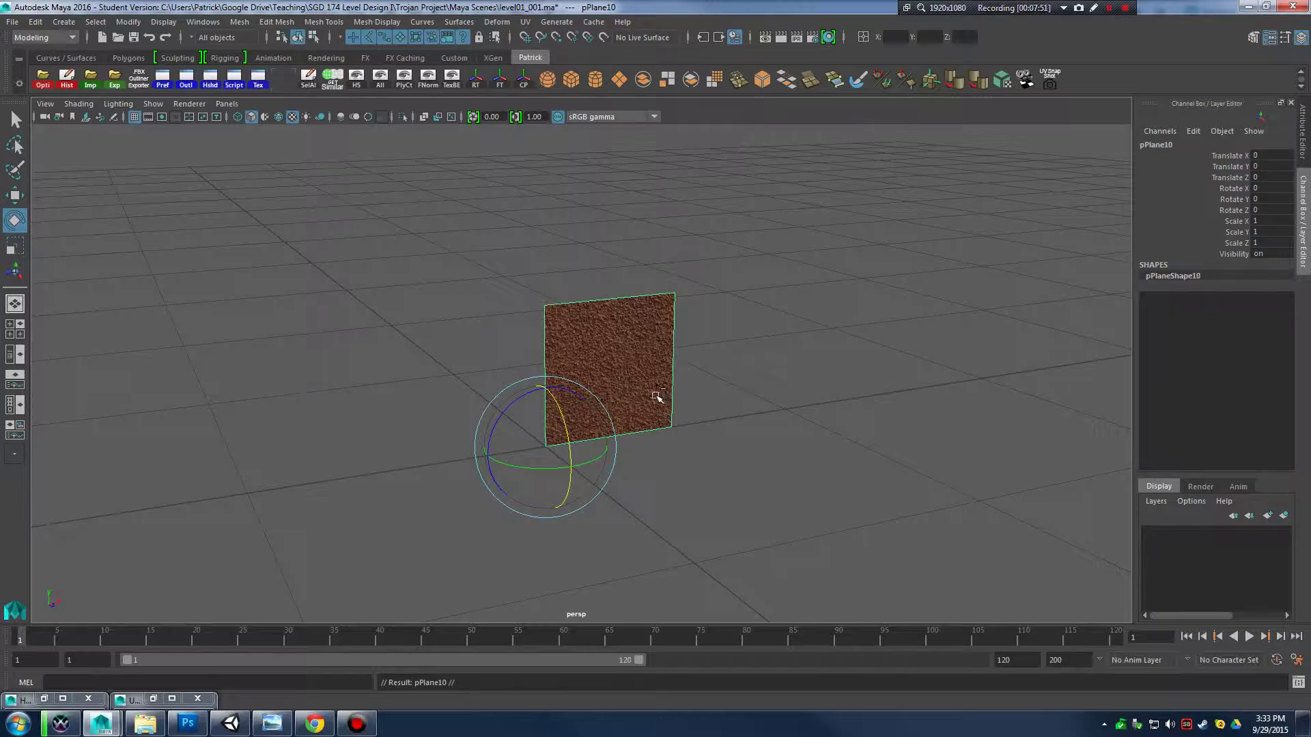
Open the Outliner to list the scene's planes and place its window clear of the Channel Box.
left_click(185, 79)
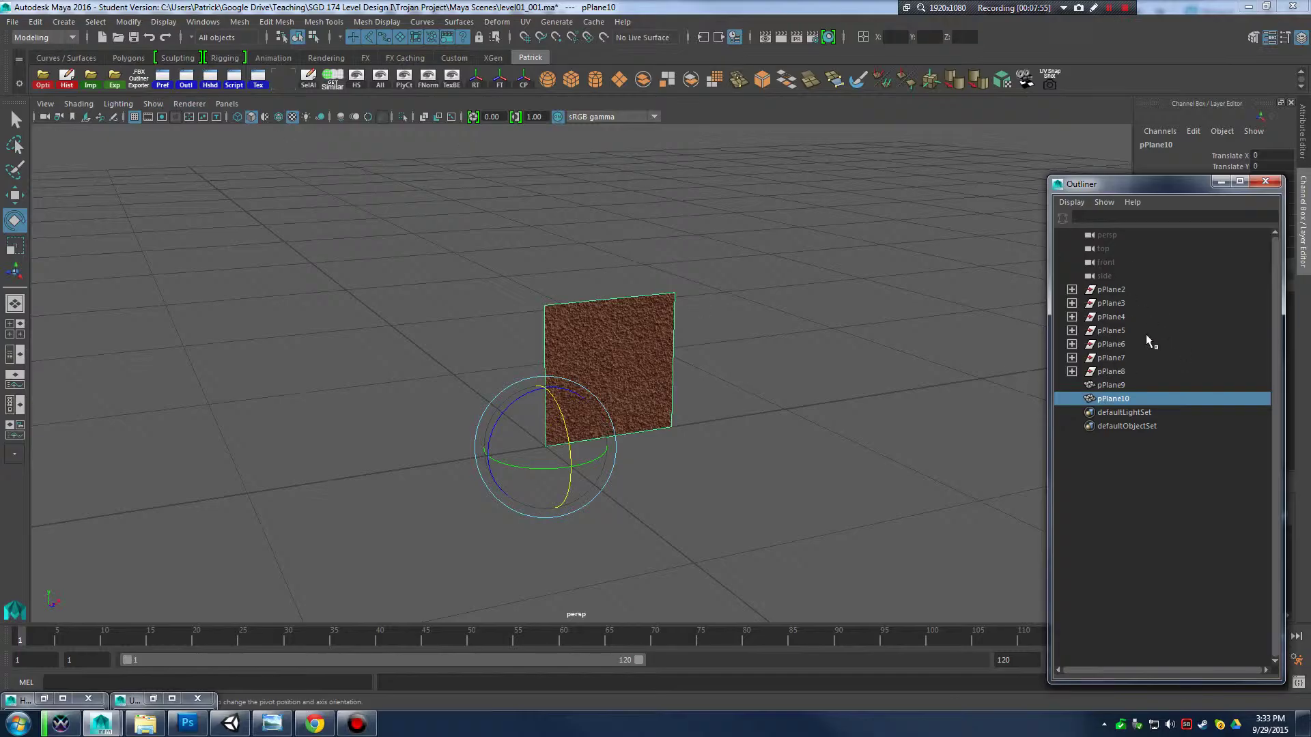
left_click(1266, 183)
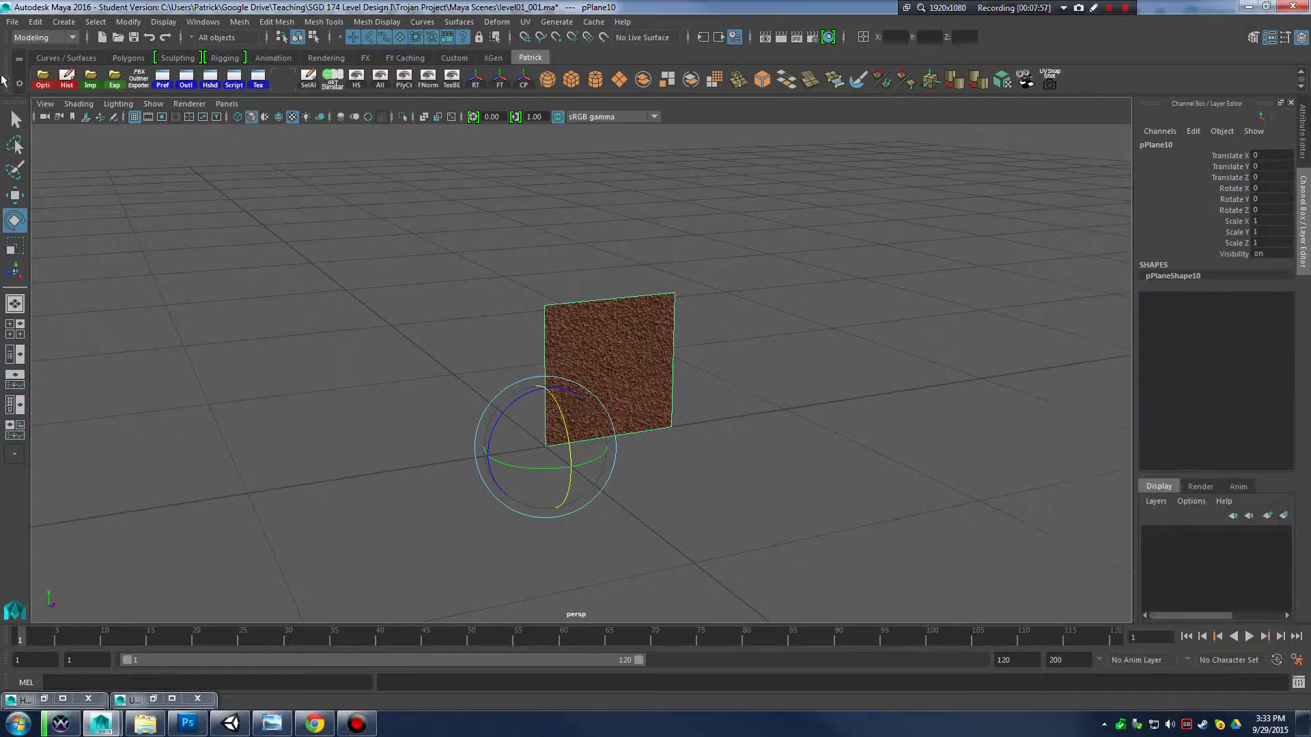
left_click(203, 21)
left_click(252, 141)
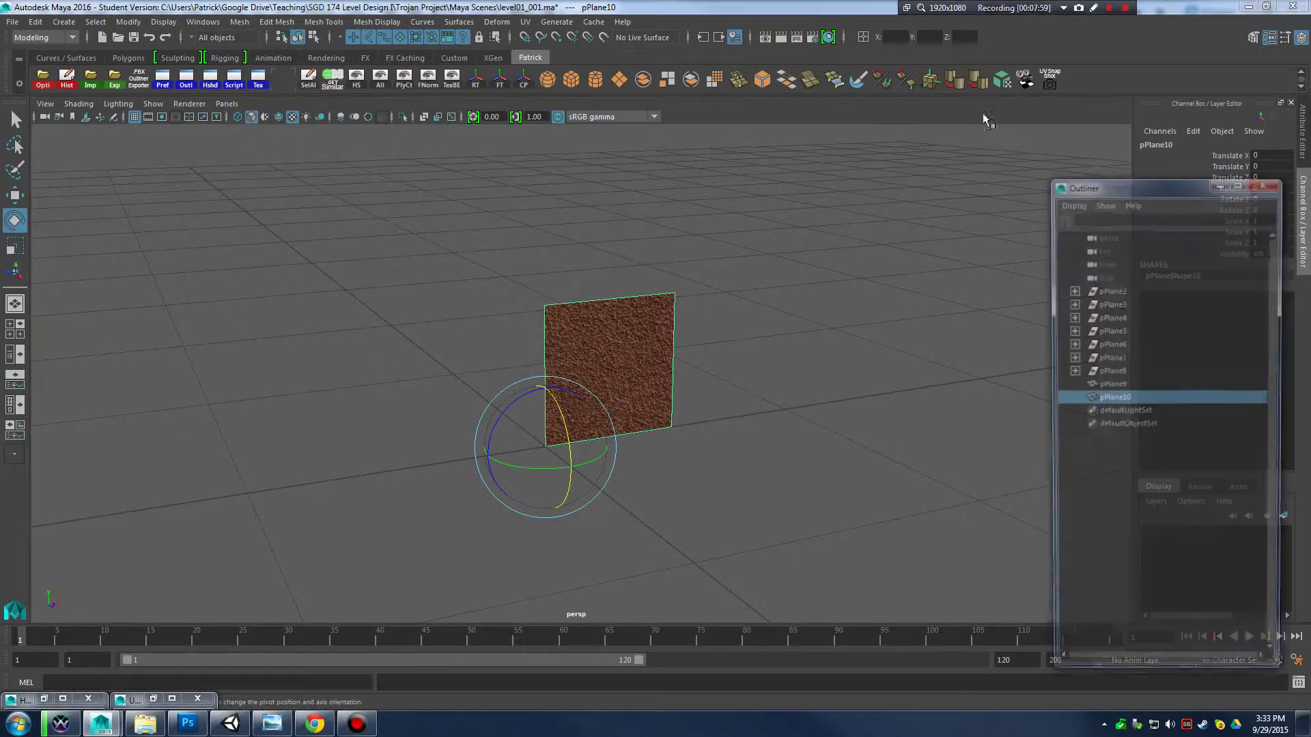
left_click_drag(1144, 148, 126, 138)
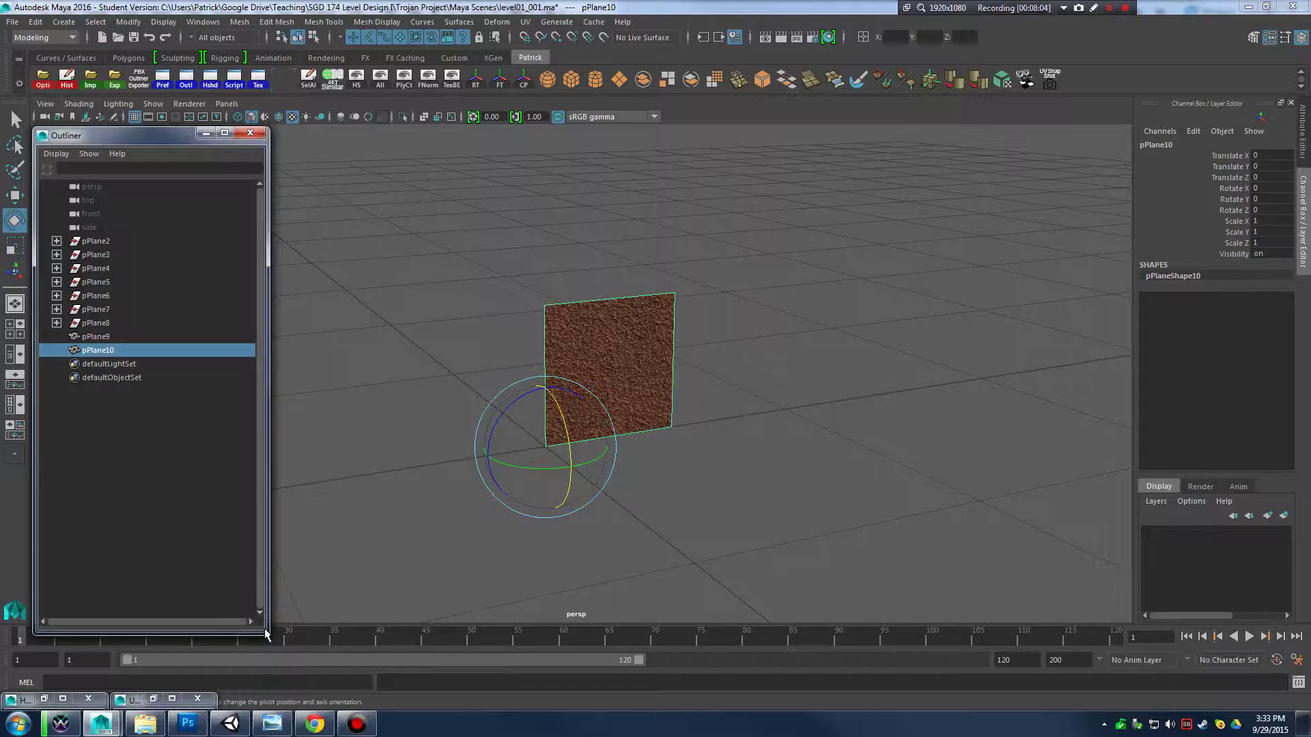